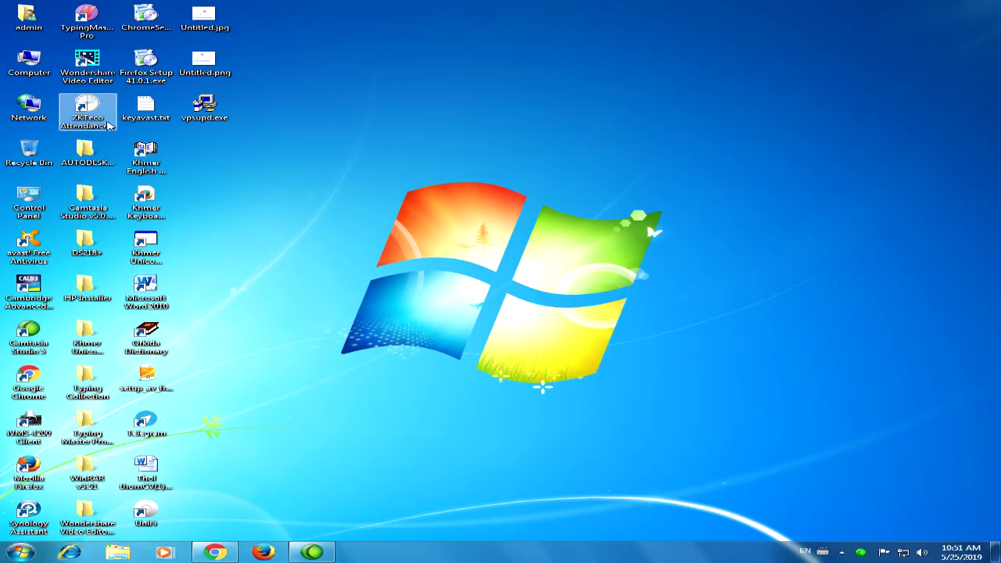
Open the ZKTeco attendance program and rename the root department in the department list to KPC
double_click(87, 110)
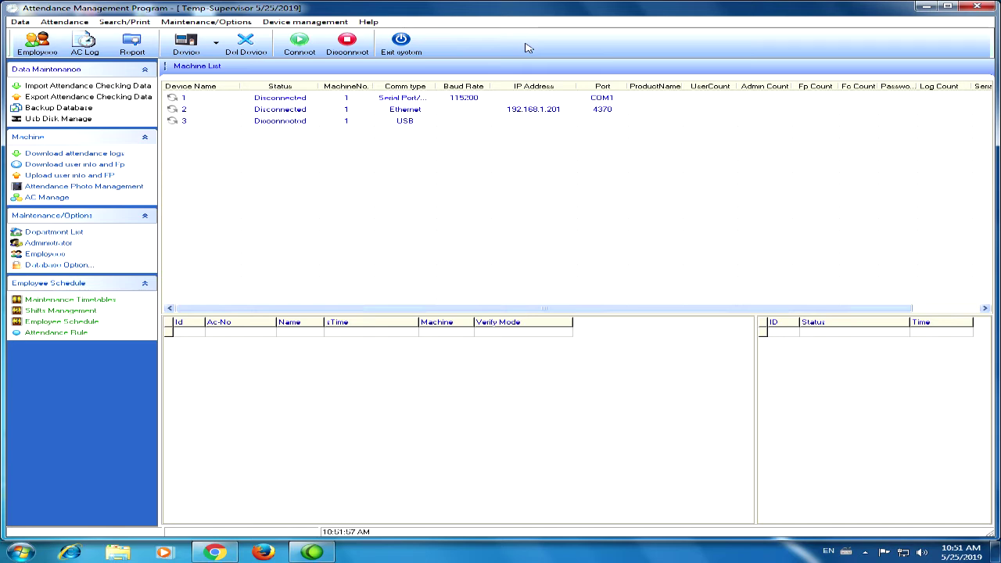
click(201, 22)
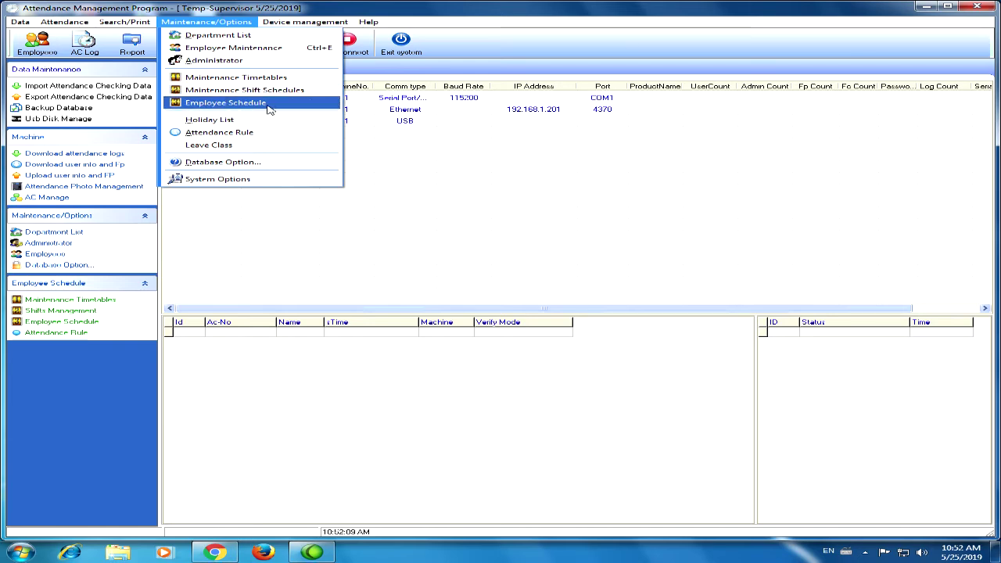
click(202, 36)
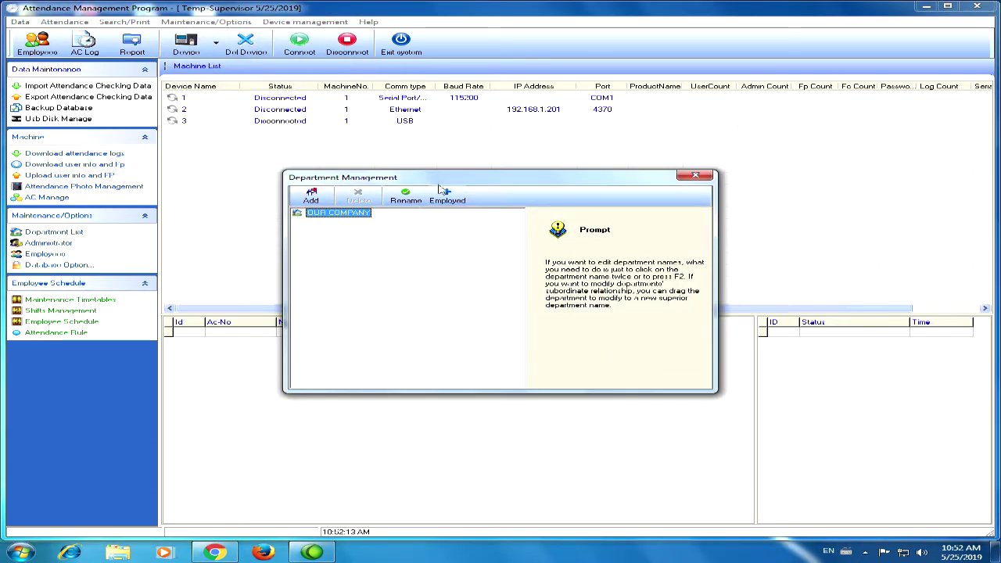
click(405, 196)
text(KP)
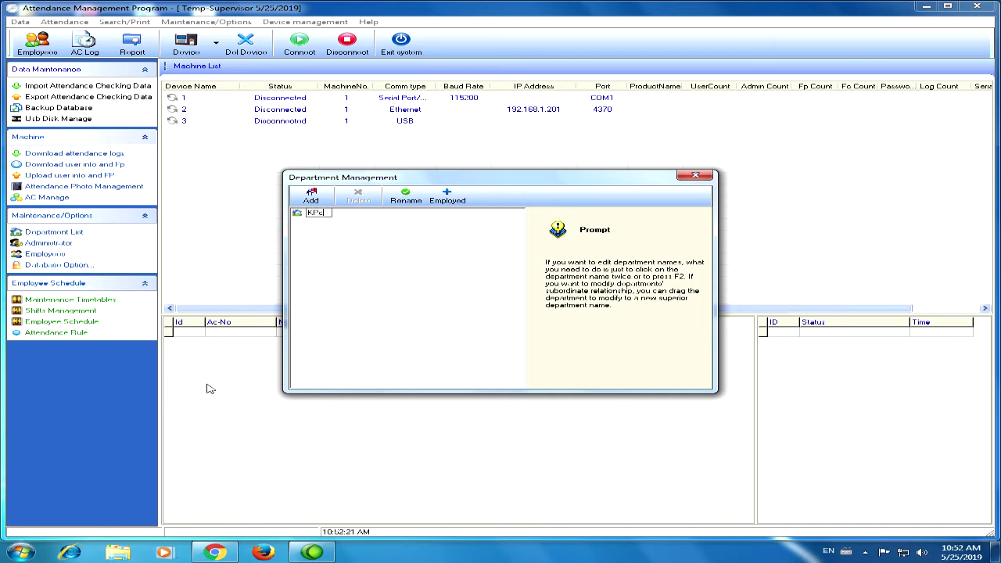
text(C)
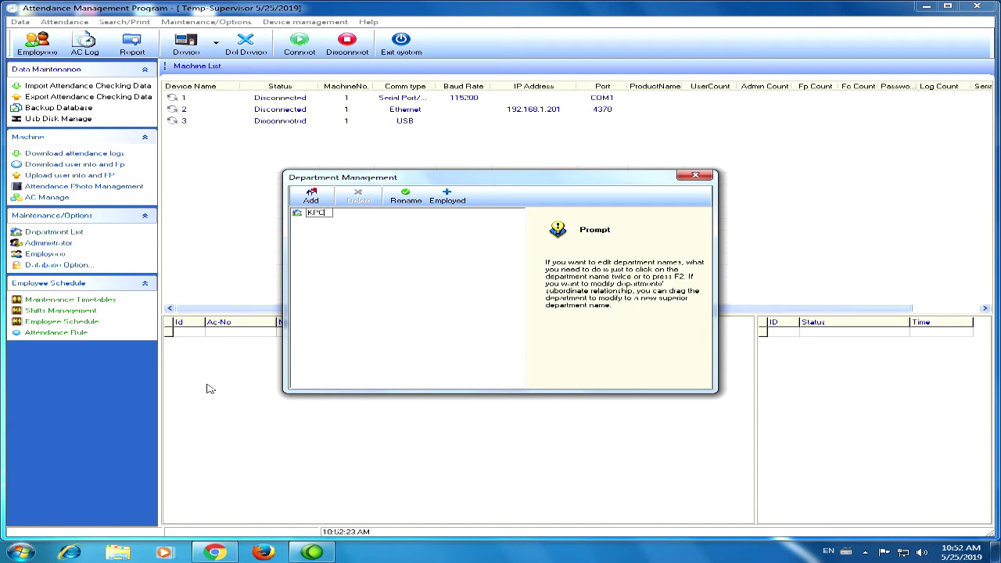
key(Return)
click(699, 177)
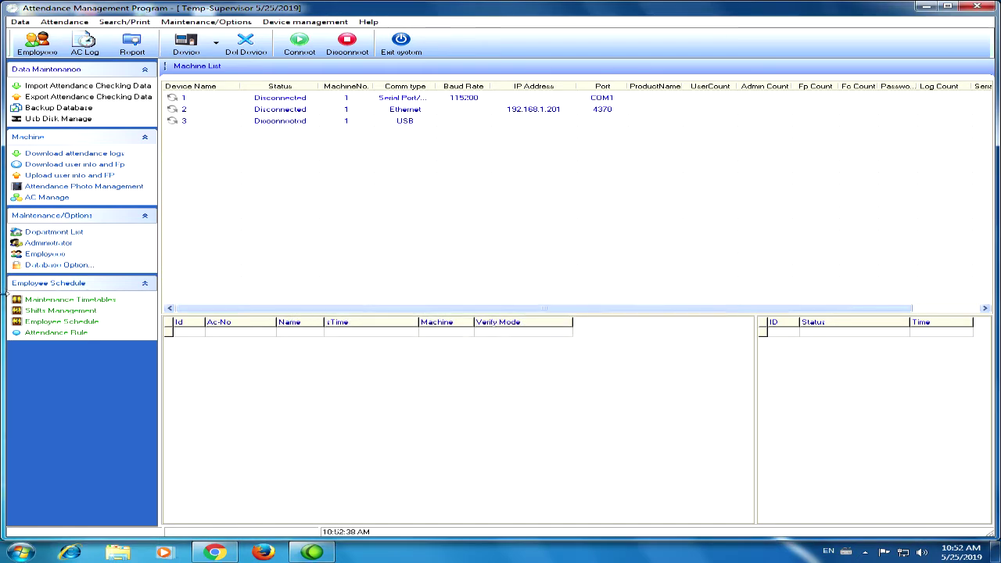
Add a first employee to the KPC department, enter the employee's name, set the gender to Male, and save the record
click(206, 21)
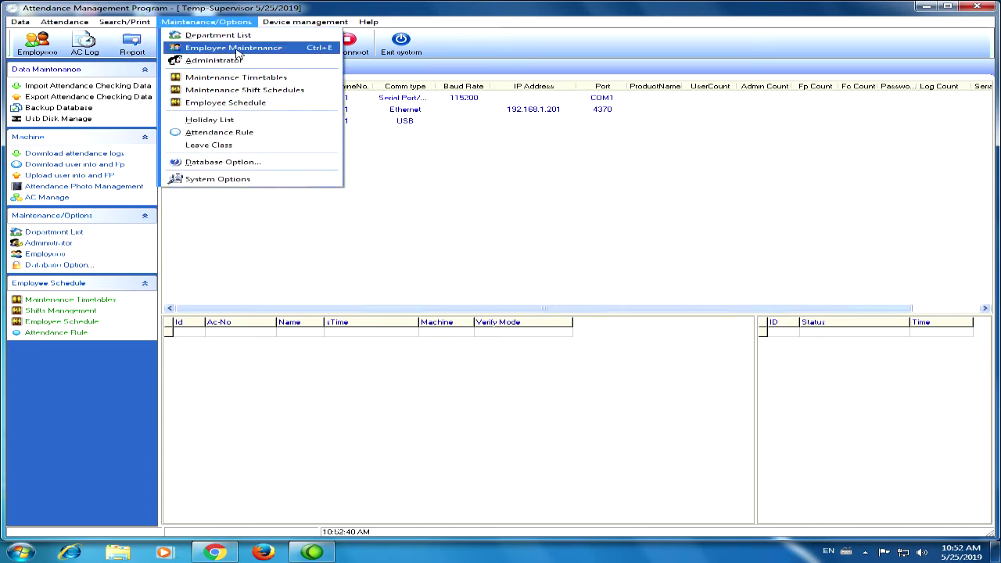
click(260, 49)
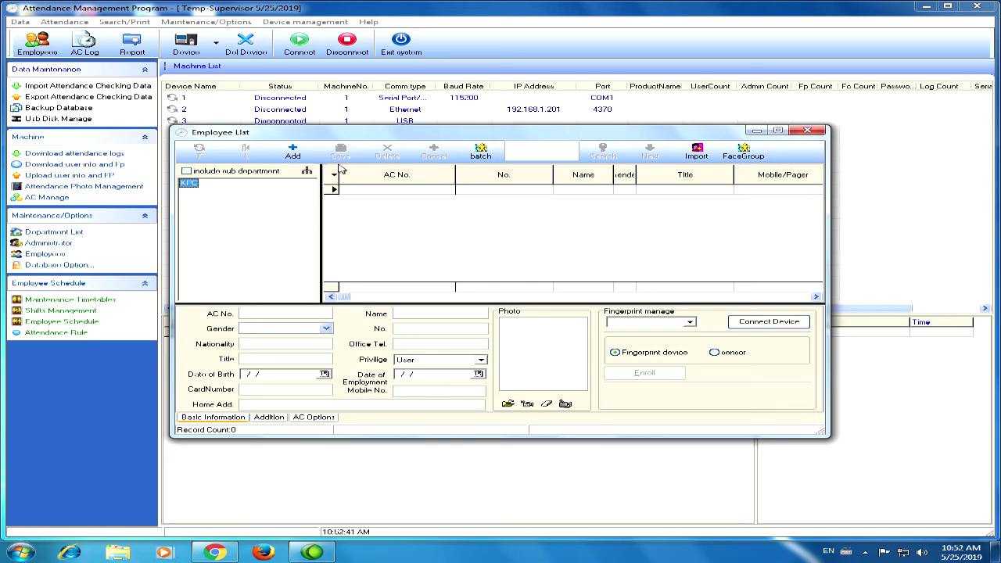
click(301, 156)
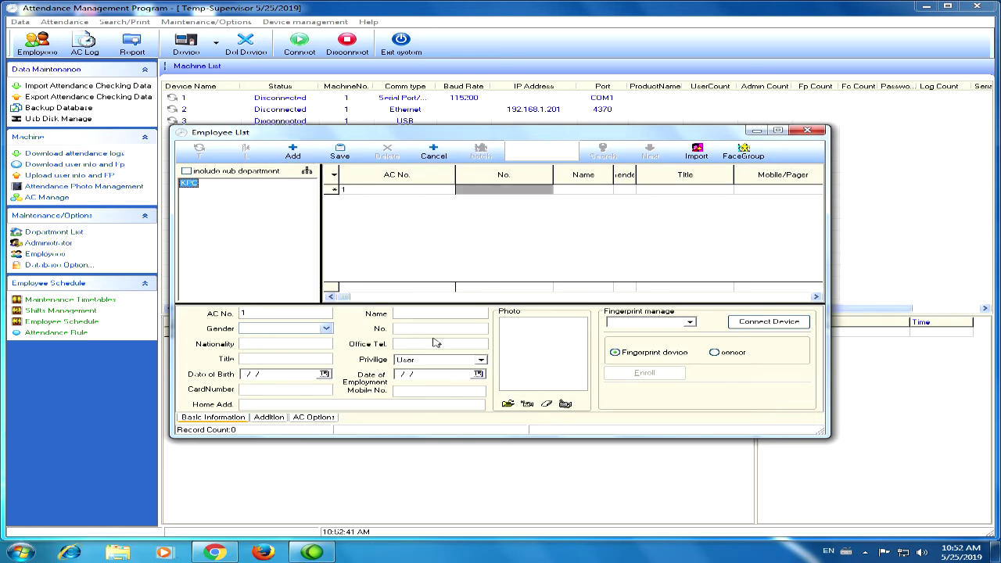
click(410, 313)
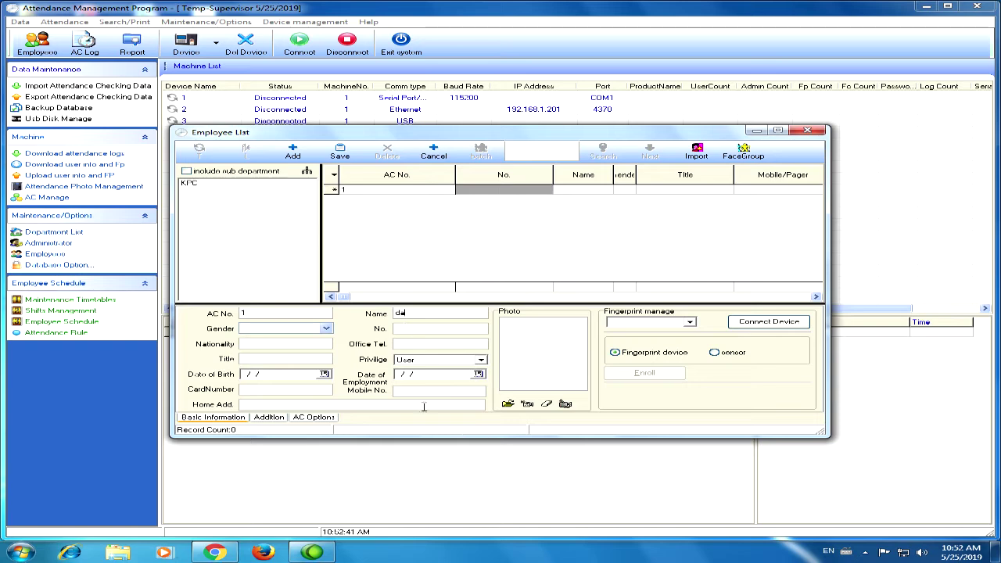
click(322, 329)
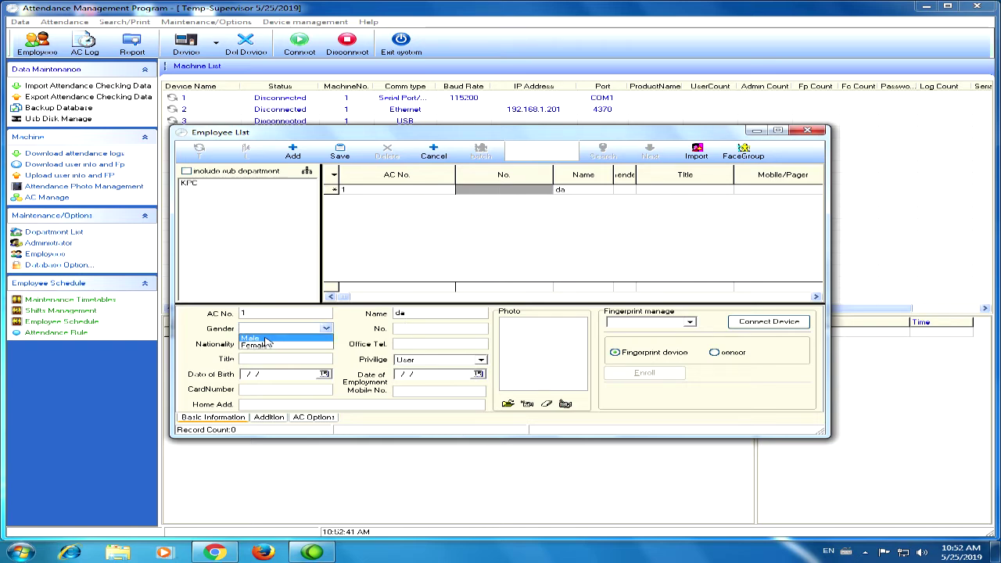
click(264, 338)
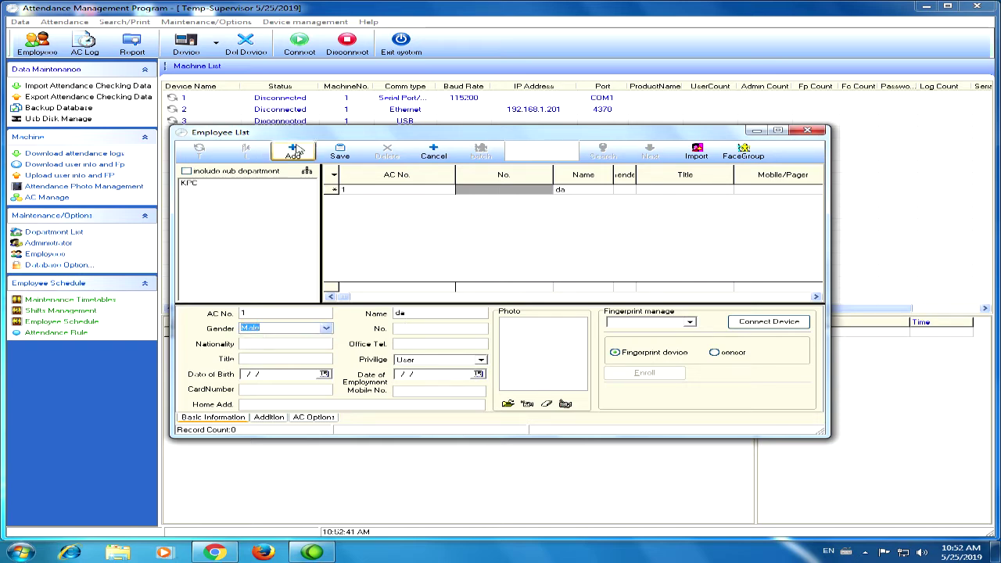
click(336, 156)
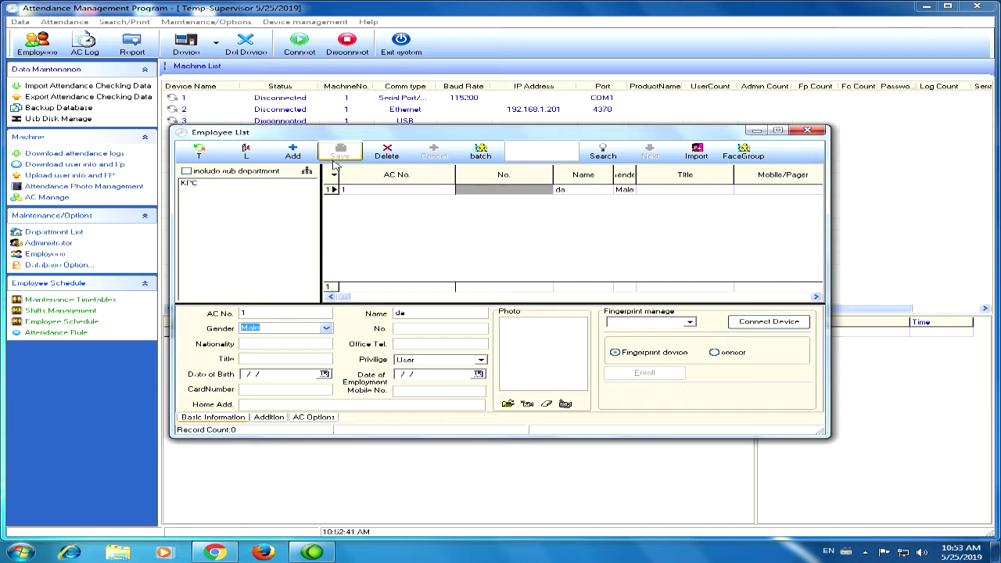
Add and save a second KPC employee with the employee's name and gender Male, then close the employee list
click(292, 153)
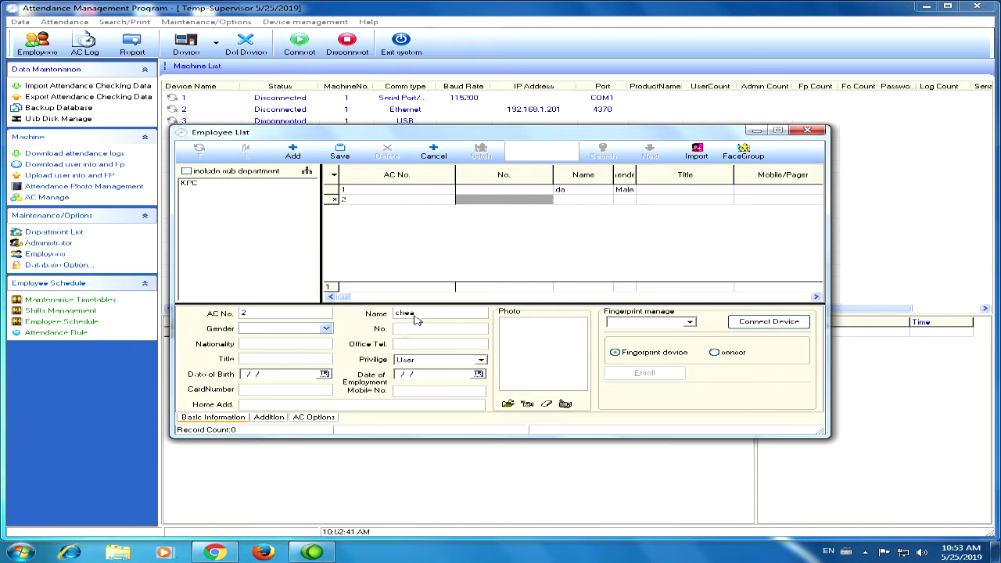
click(325, 329)
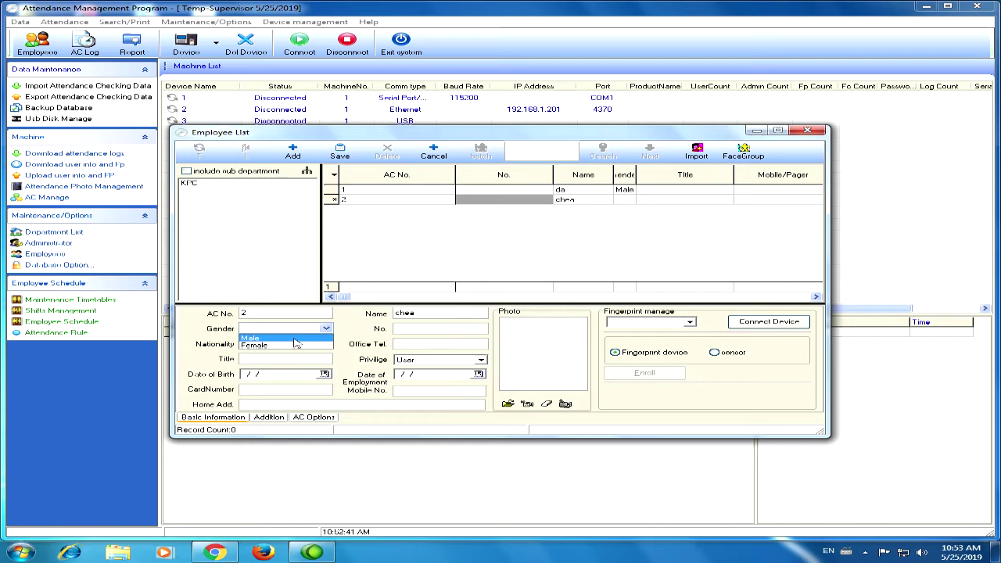
click(291, 338)
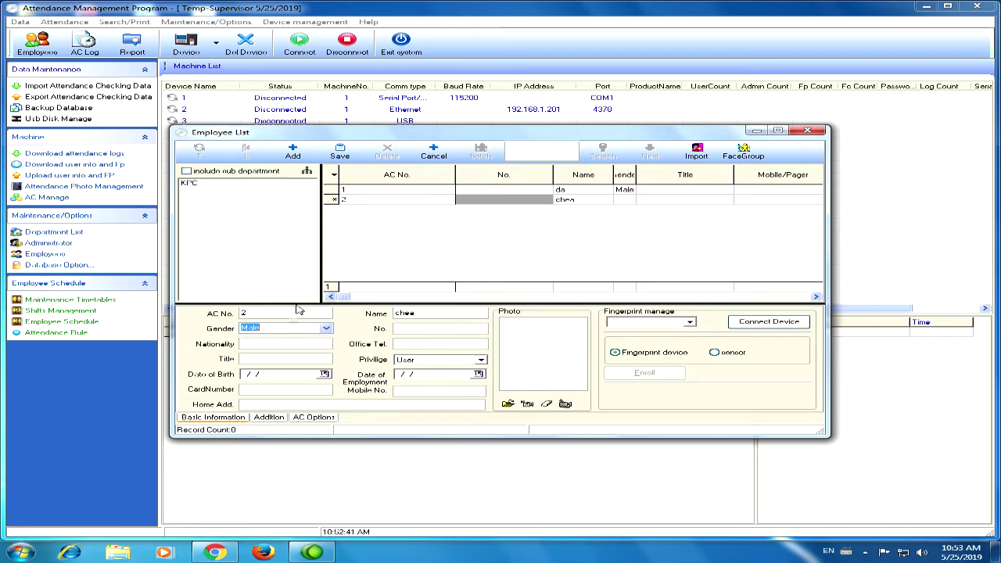
click(354, 155)
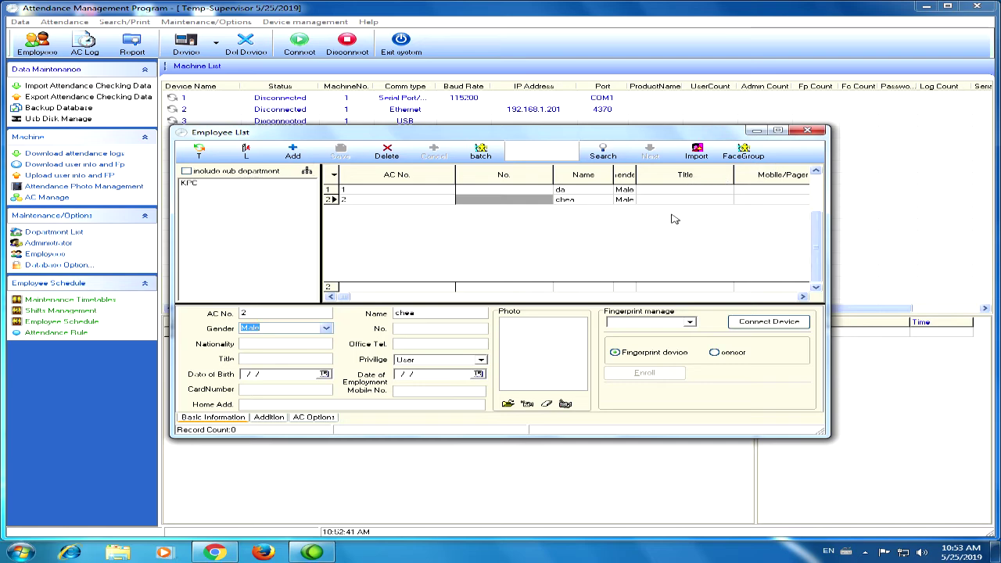
click(813, 131)
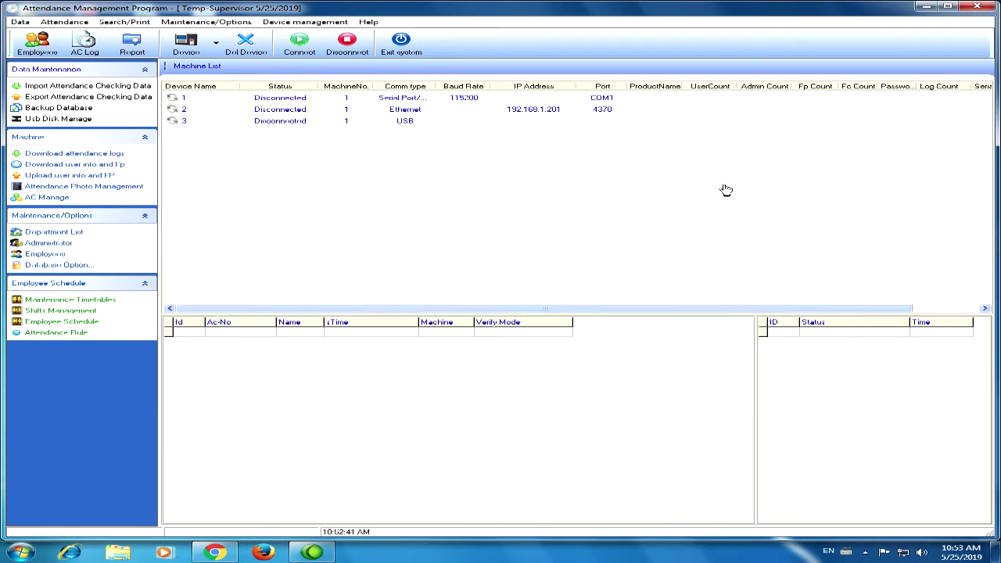
Open timetable maintenance without creating shift schedules and add a new timetable named "morning"
click(206, 21)
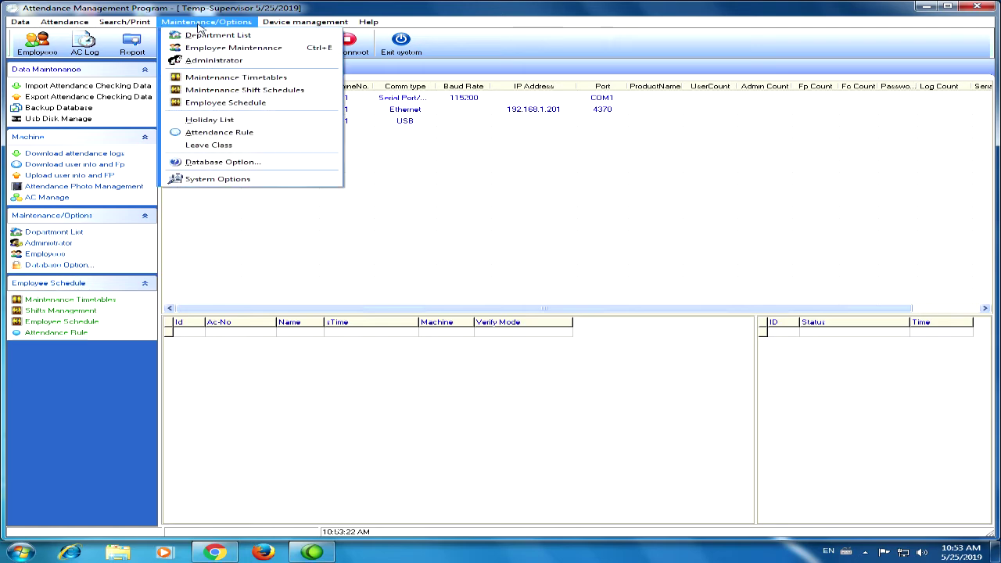
click(216, 79)
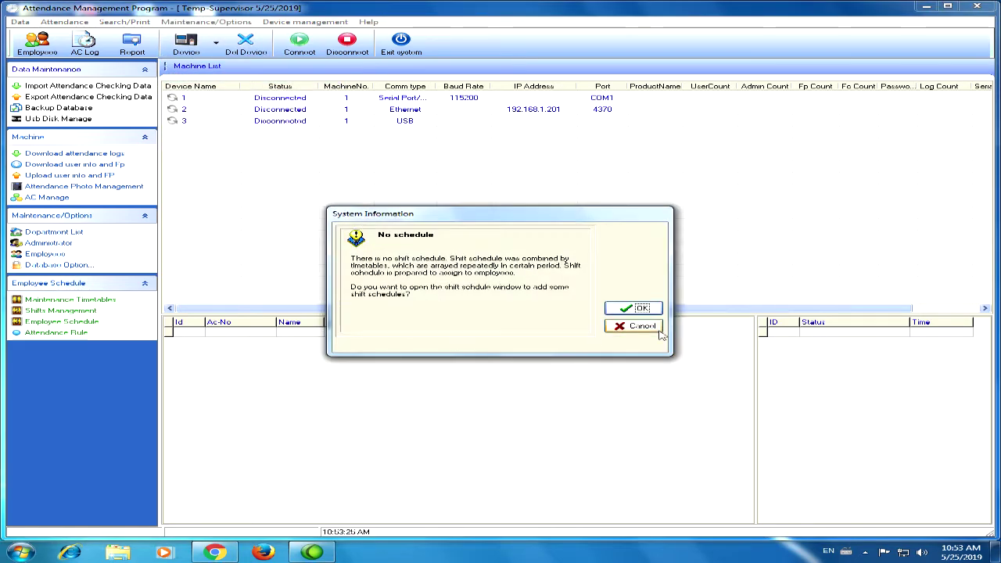
click(633, 327)
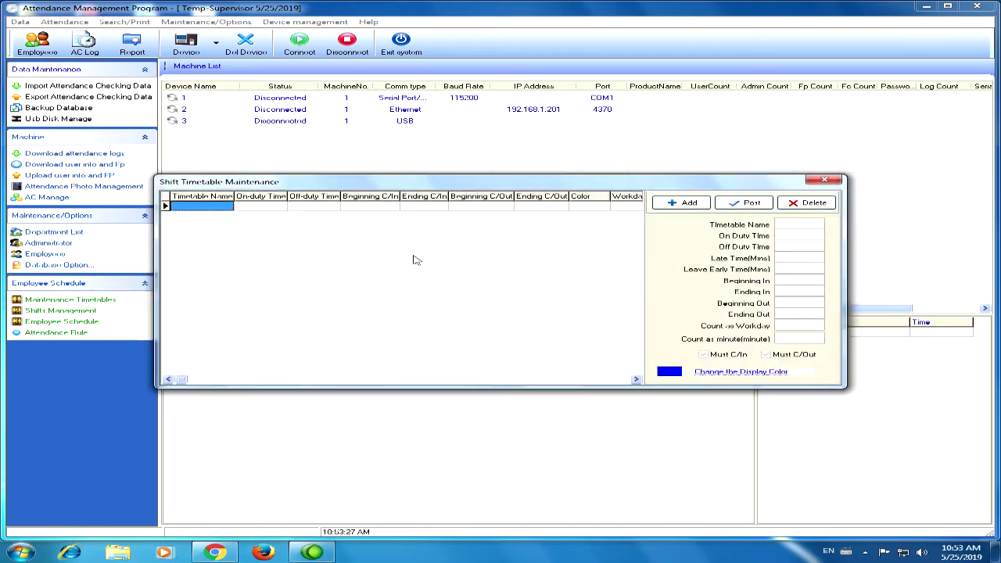
click(689, 204)
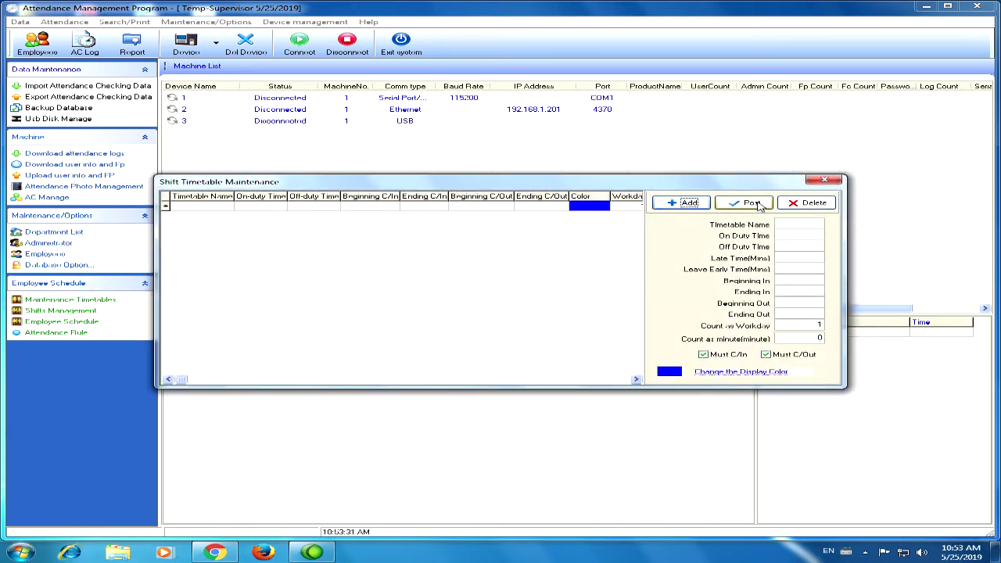
click(779, 226)
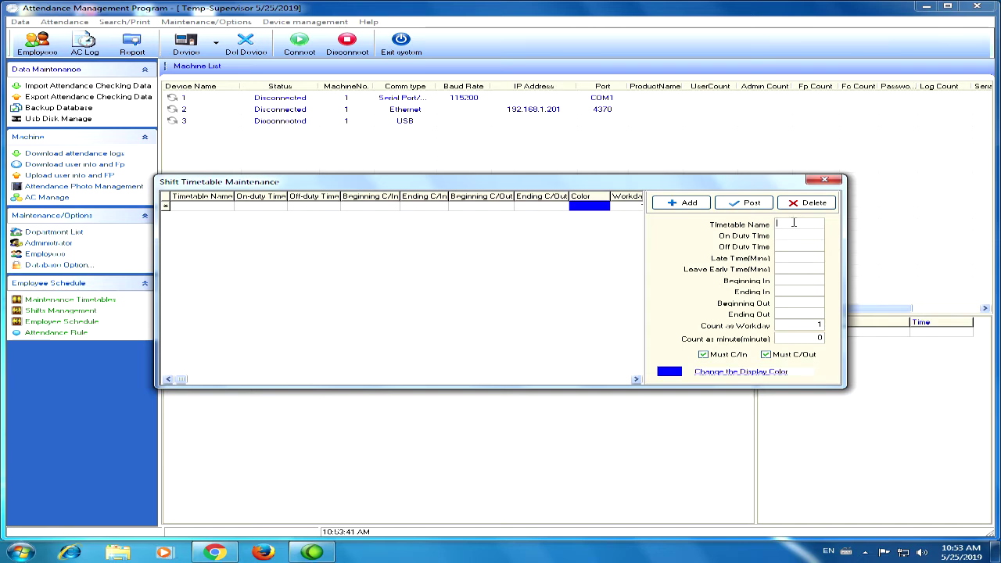
text(morning)
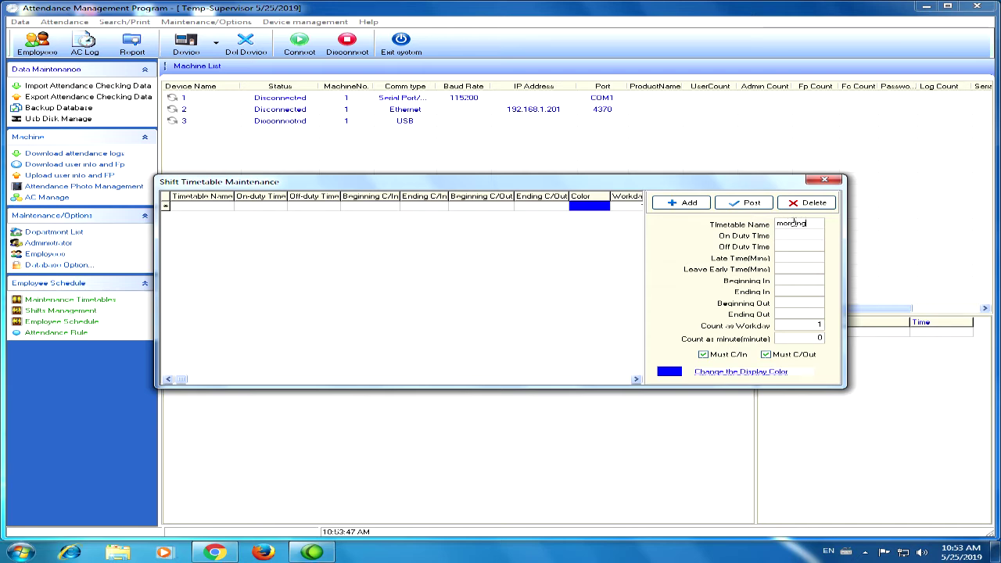
key(Tab)
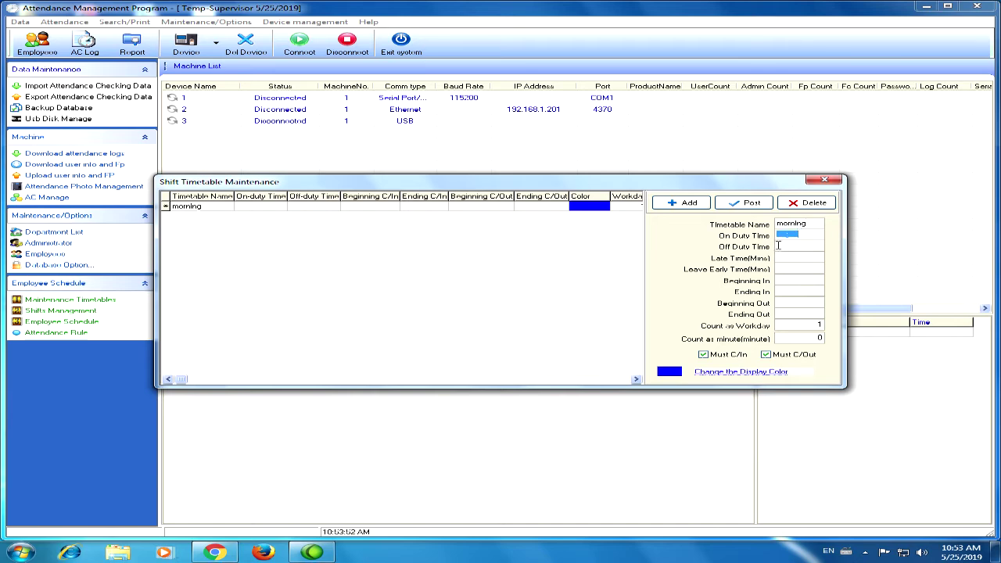
Set the morning timetable's on-duty time to 08:00, off-duty time to 12:00, and both late and leave-early times to 10 minutes
click(790, 236)
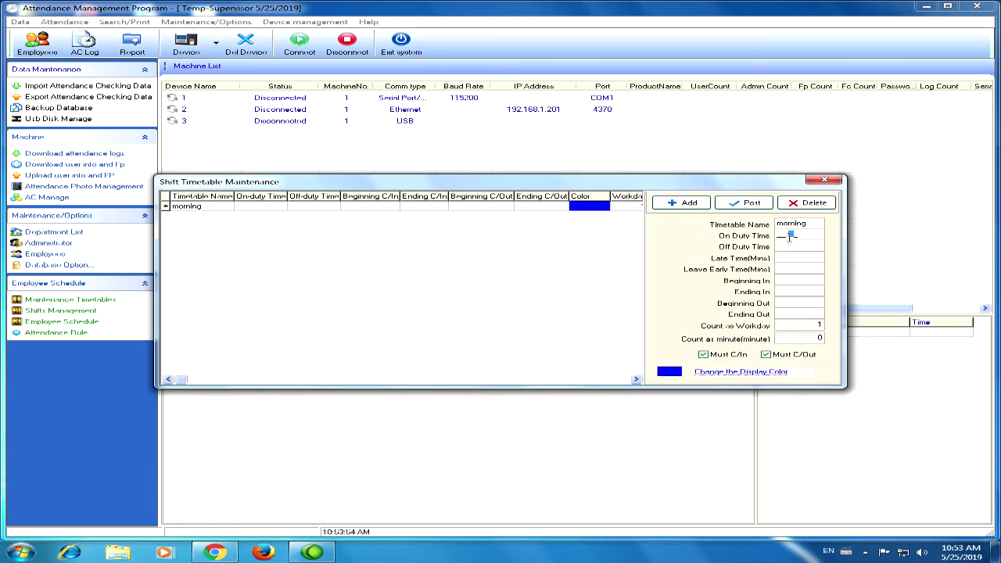
key(Left)
key(Left)
text(0800)
key(Tab)
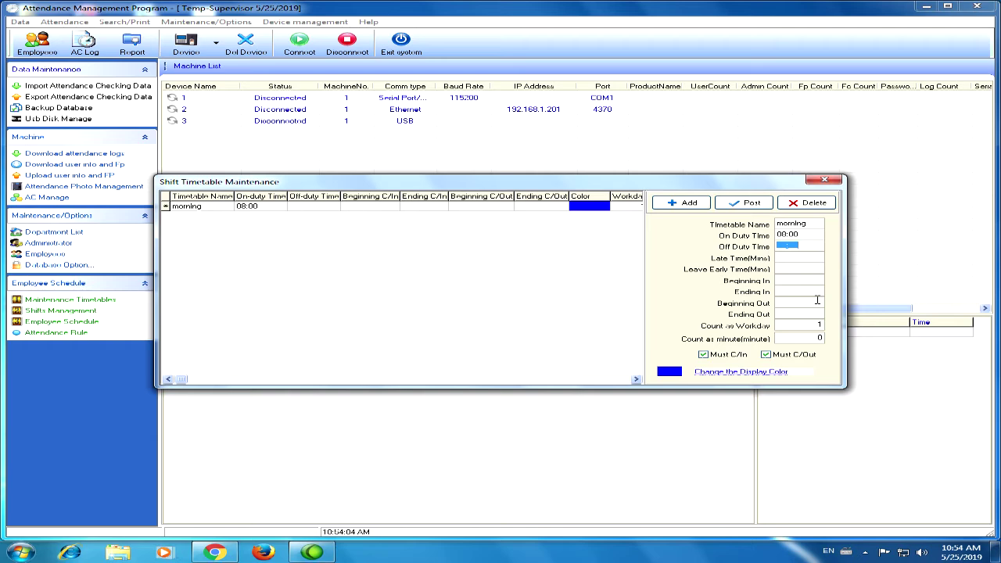
text(120)
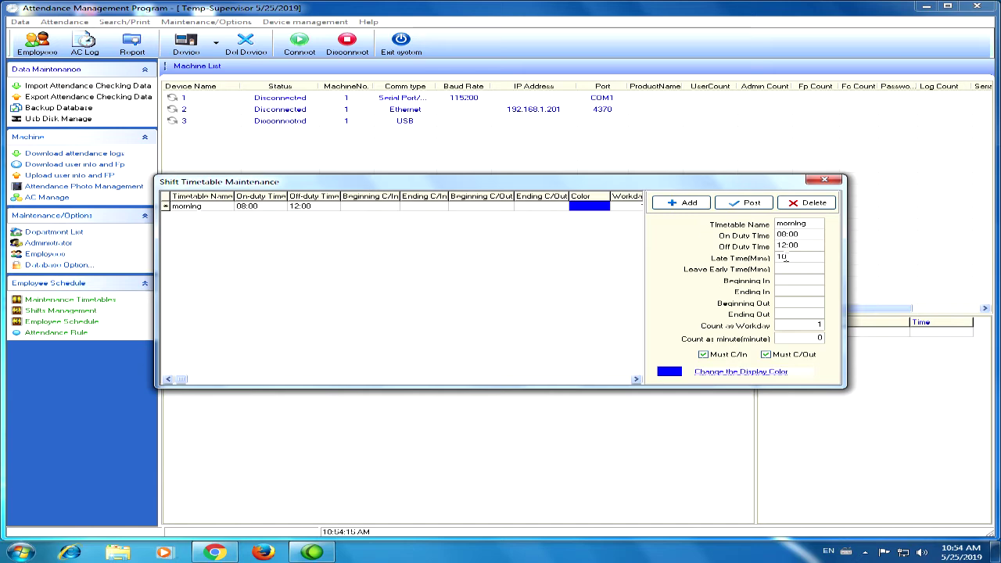
click(778, 269)
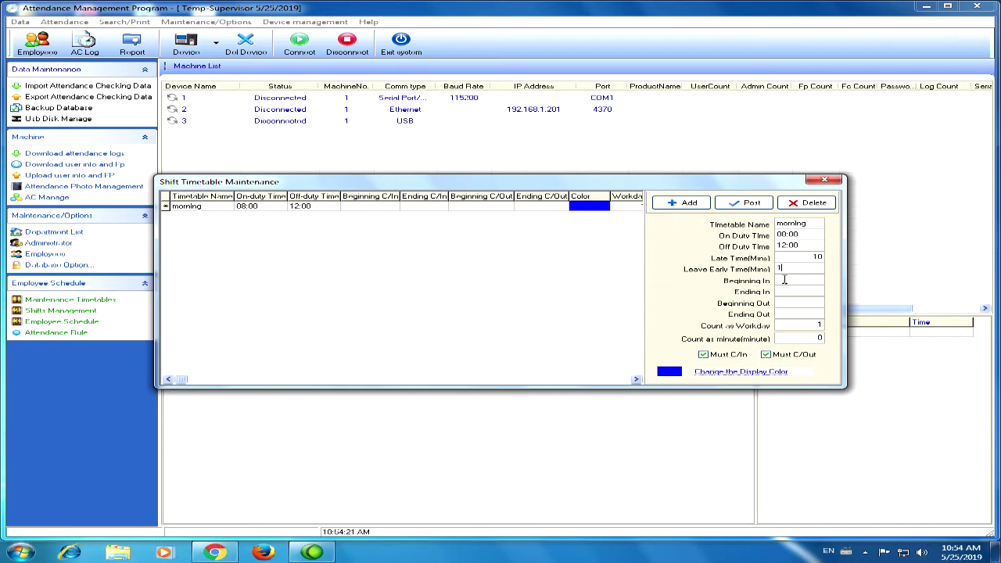
Set the morning timetable's check-in window to begin at 07:00 and end at 09:00, dismissing the Windows color scheme prompt
click(783, 280)
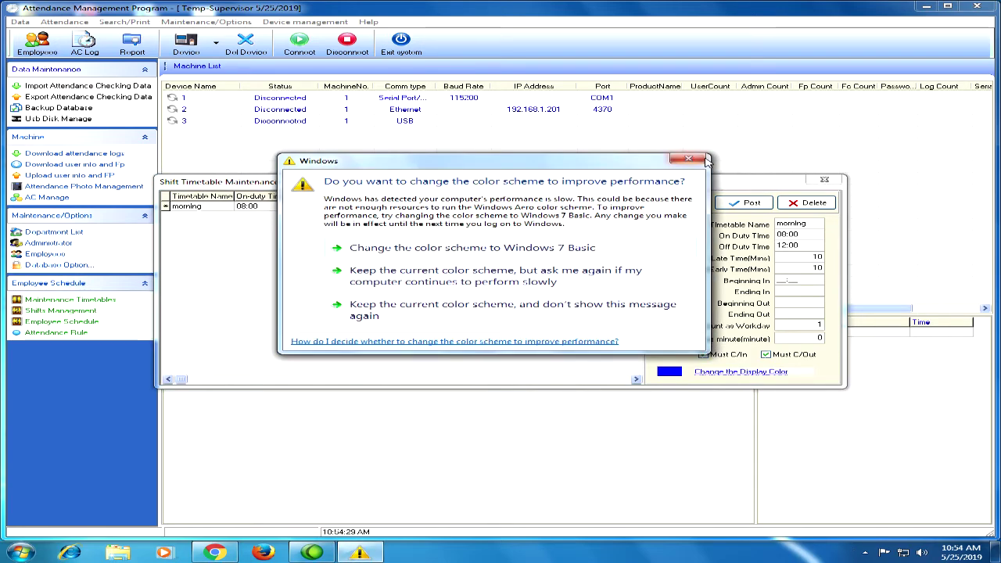
click(688, 159)
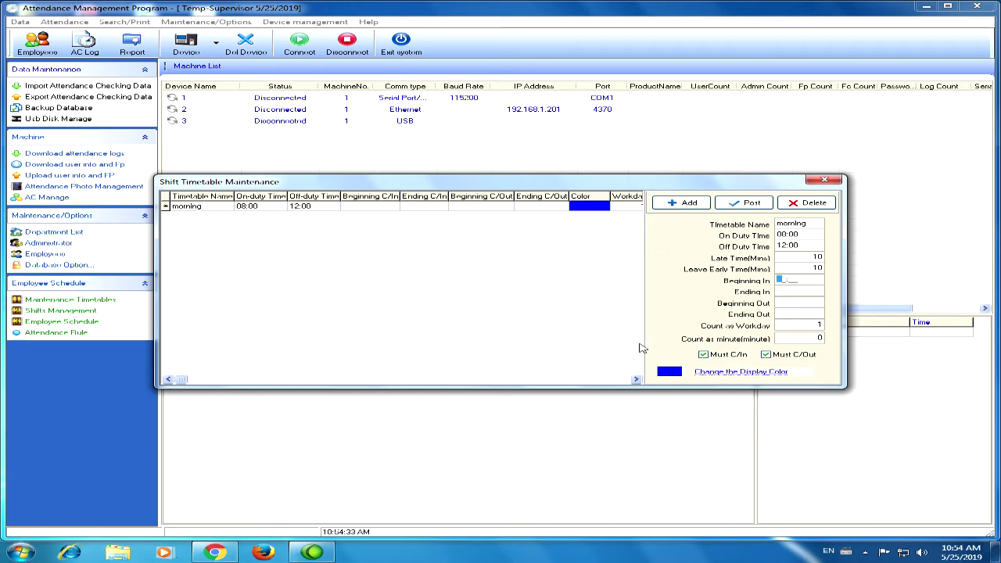
text(07:00)
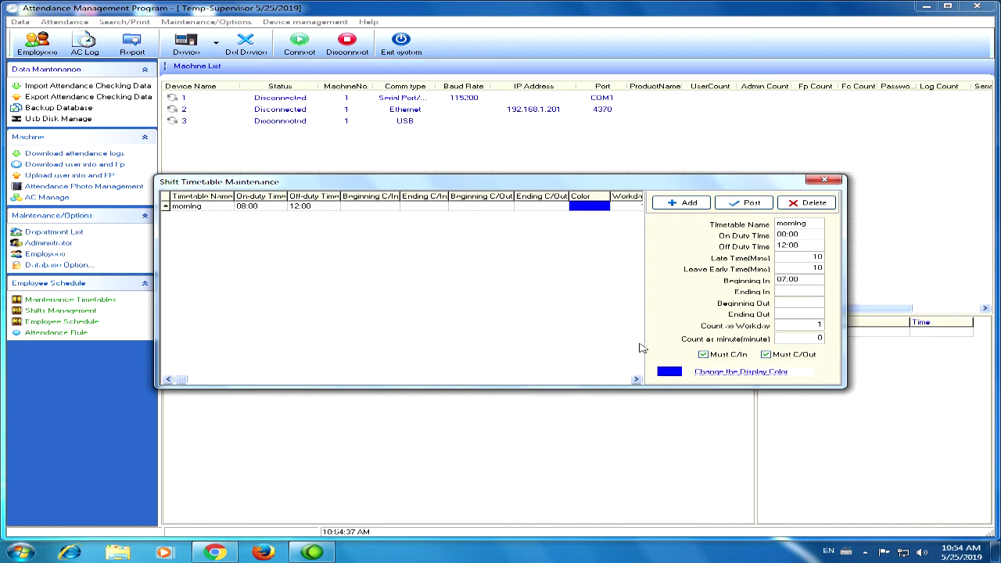
click(782, 291)
text(09:00)
Set the morning timetable's check-out window to begin at 11:00 and end at 13:00
click(795, 303)
text(1100)
click(780, 313)
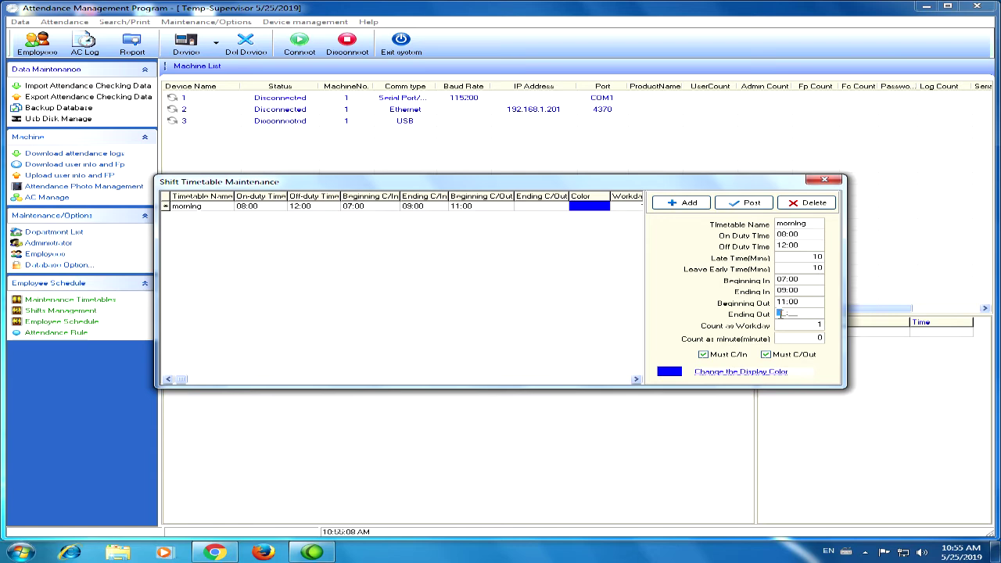
text(1300)
Count the morning timetable as 0.5 workday and save it
click(816, 324)
text(0.5)
click(739, 203)
Add a second timetable named "afthernoon", dismissing the Windows color scheme prompt
click(669, 205)
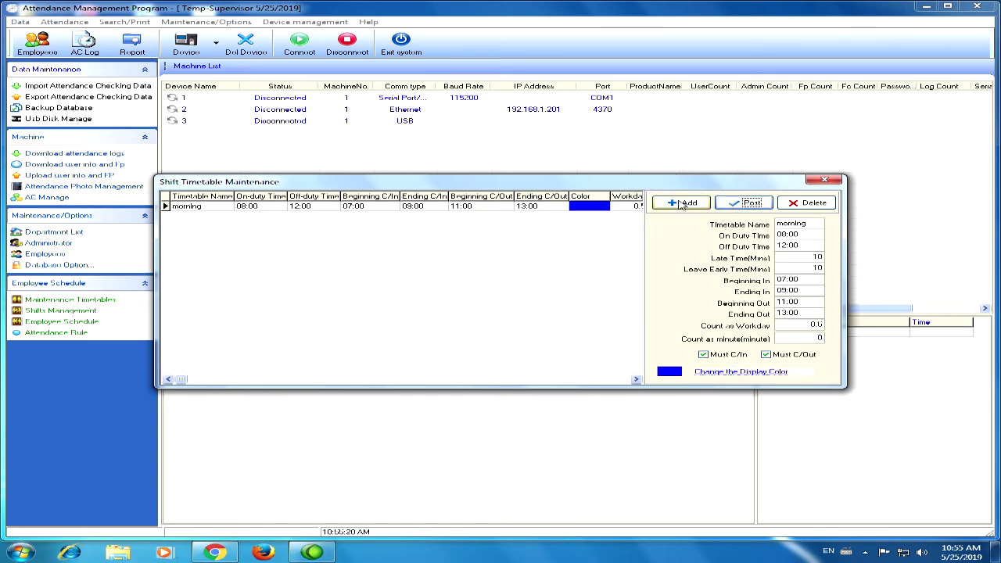
click(795, 225)
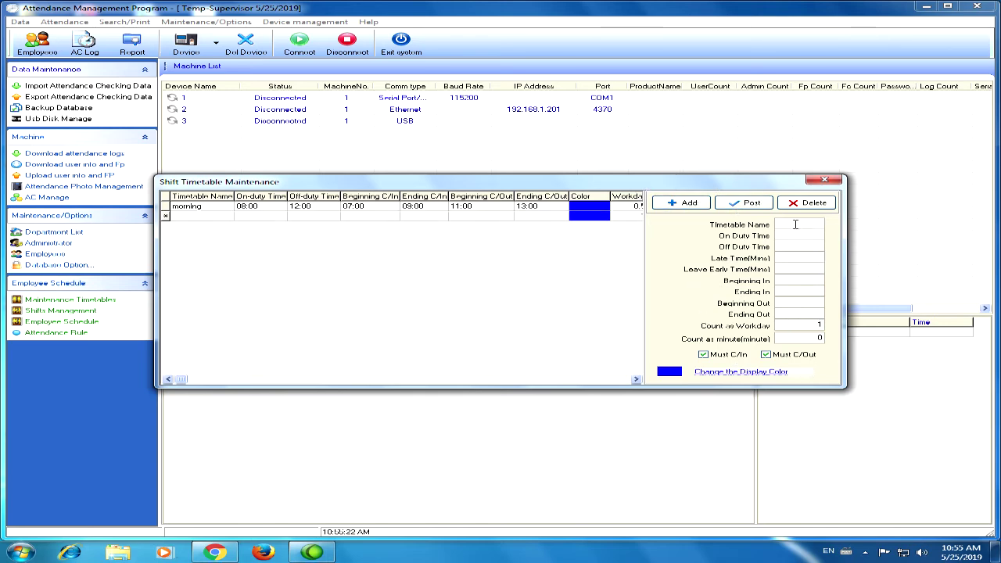
text(a)
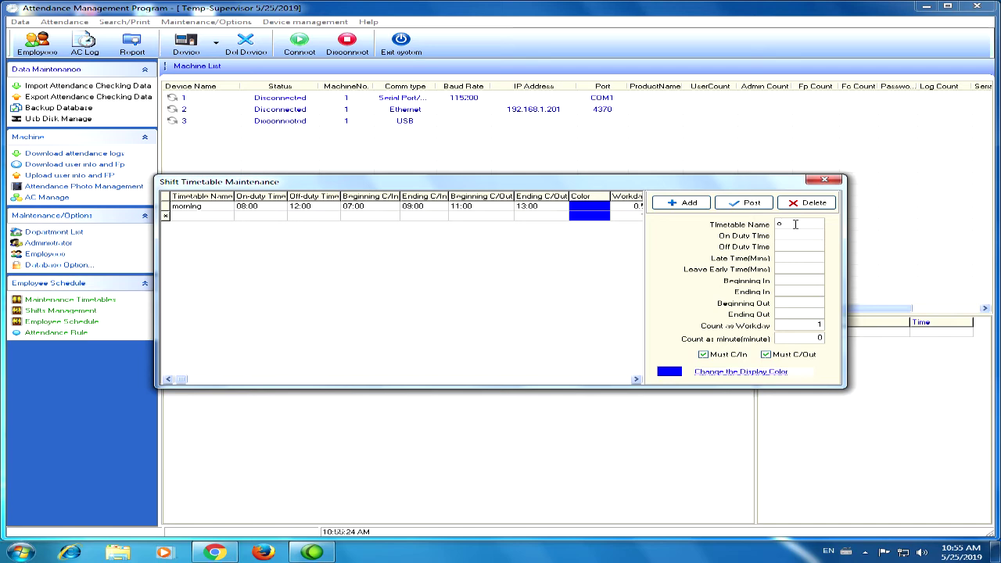
text(fternoon)
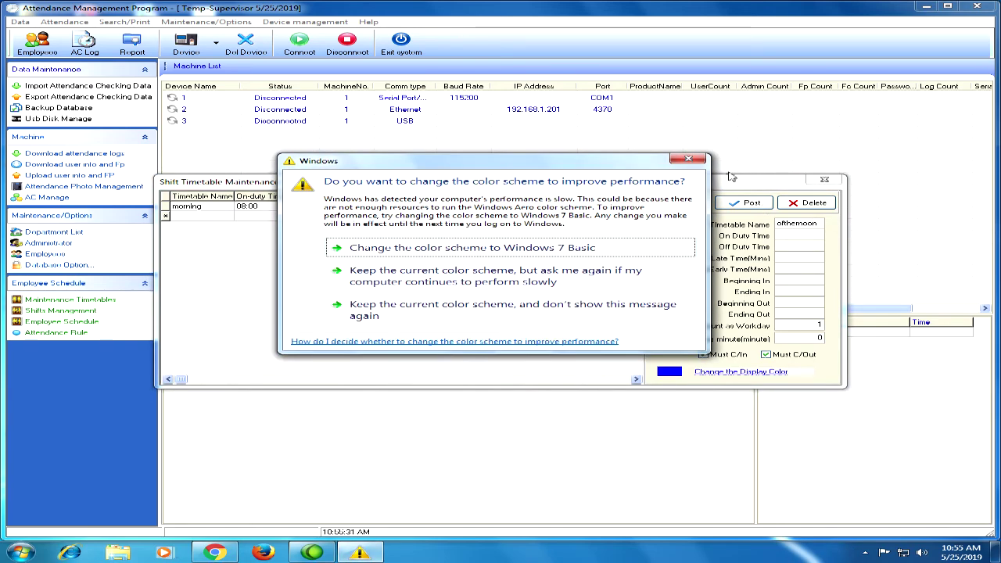
click(682, 160)
Set the afternoon timetable's on-duty time to 13:30, off-duty time to 17:30, and both late and leave-early times to 10 minutes
click(791, 234)
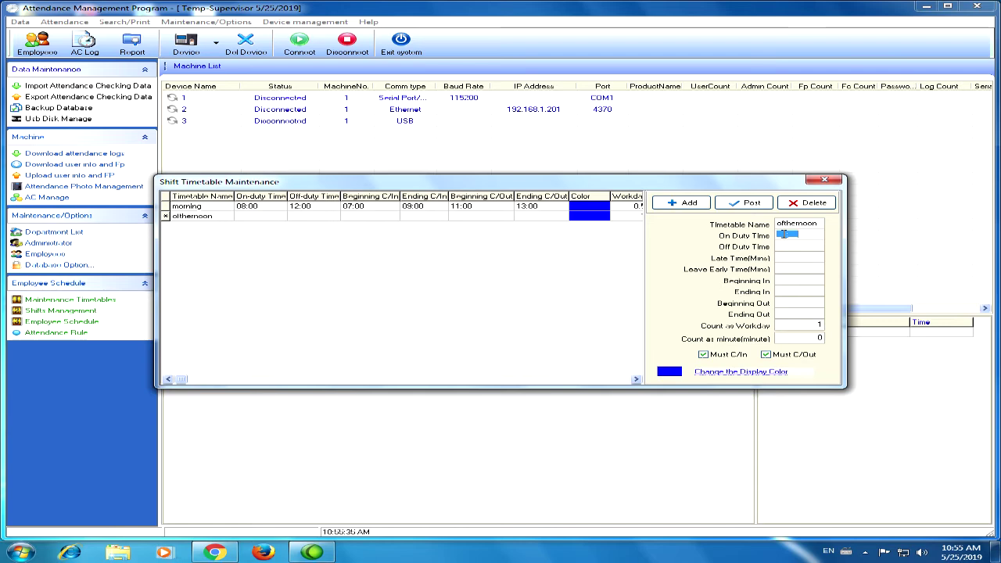
text(1330)
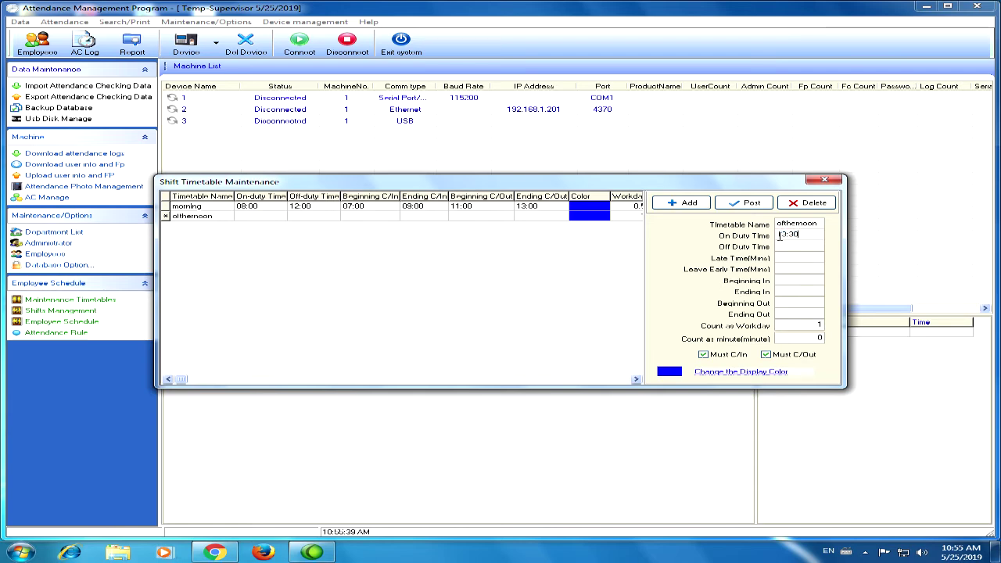
click(788, 247)
text(17:30)
click(798, 258)
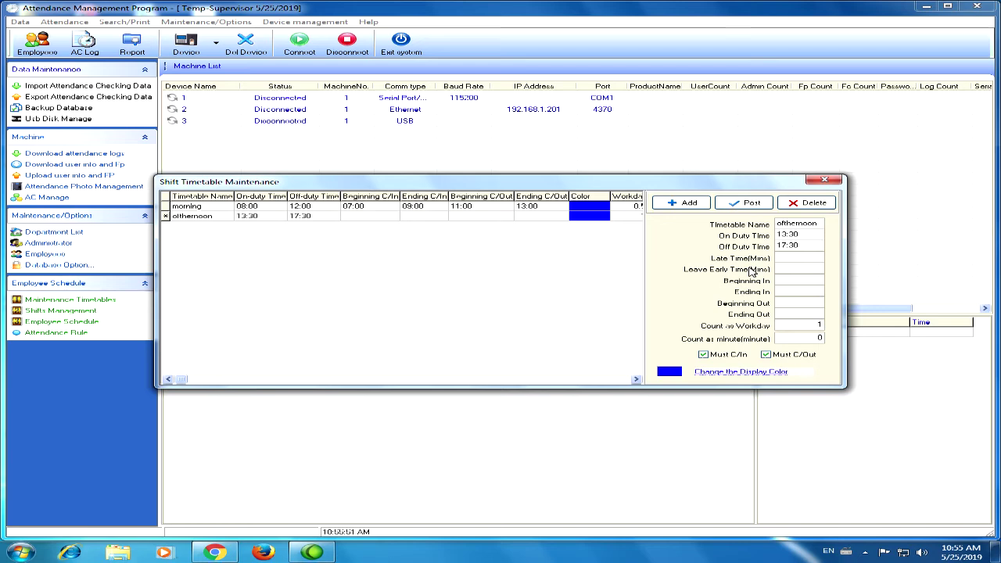
text(10)
click(784, 270)
text(10)
Set the afternoon timetable's check-in window to begin at 13:01 and end at 14:30, dismissing the Windows color scheme prompt
click(786, 280)
text(1)
text(01)
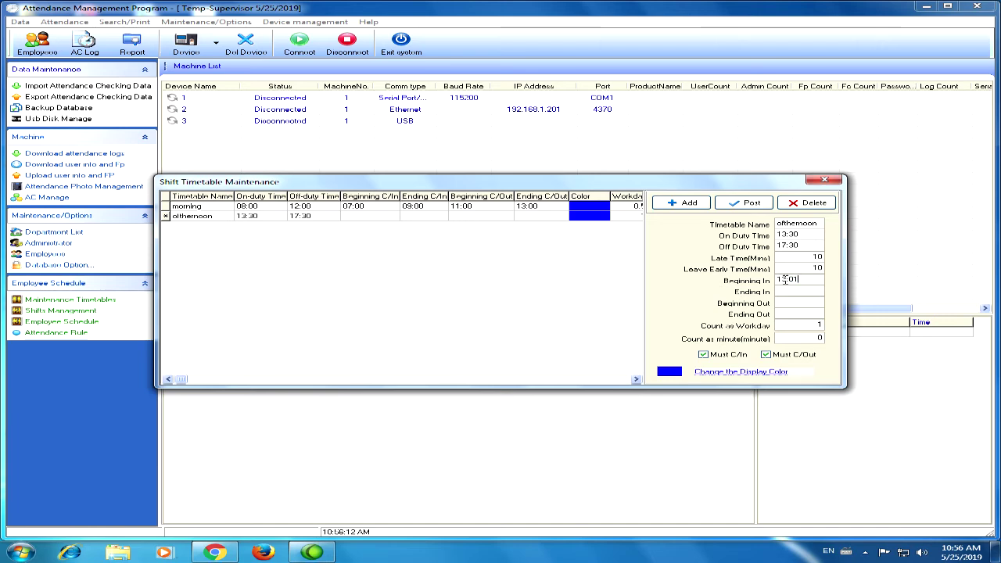
click(784, 282)
text(3)
key(Tab)
text(14:30)
key(Tab)
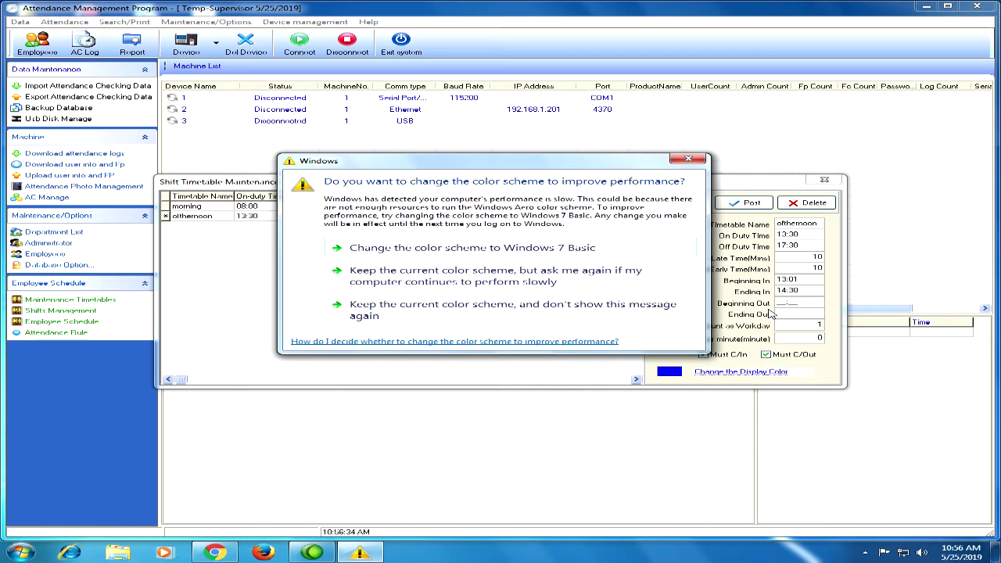
click(688, 158)
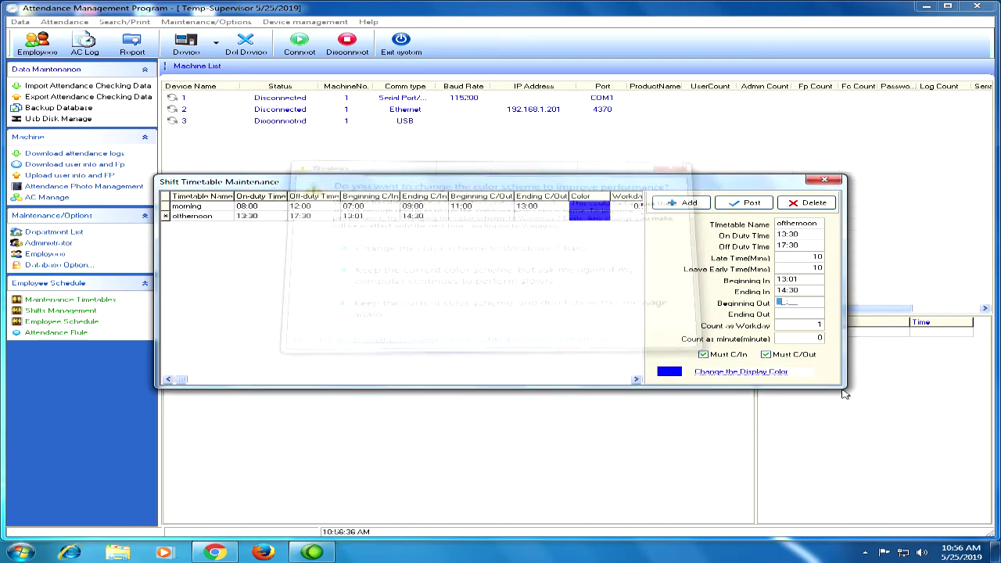
Set the afternoon timetable's check-out window to begin at 16:00 and end at 20:00
text(1000)
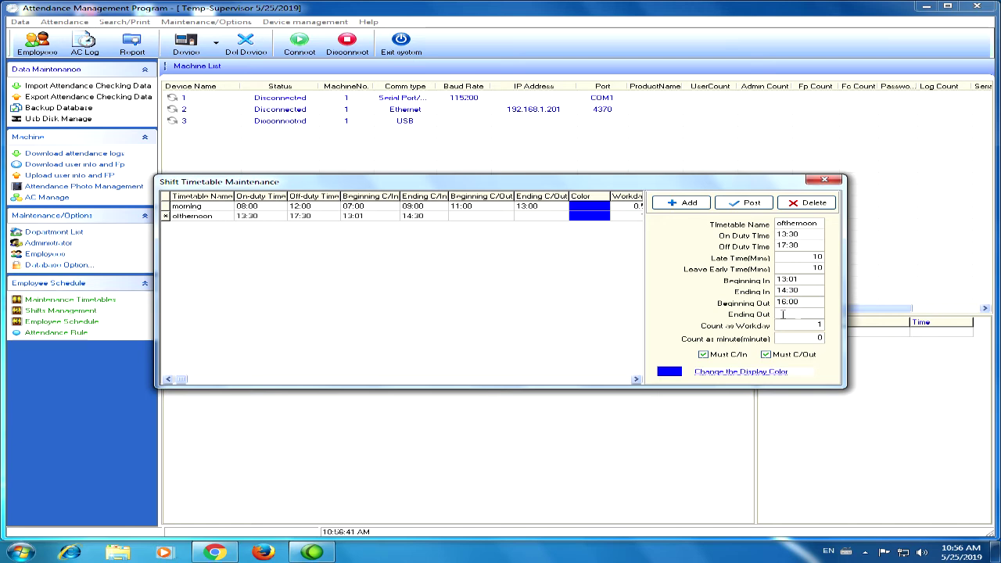
click(795, 313)
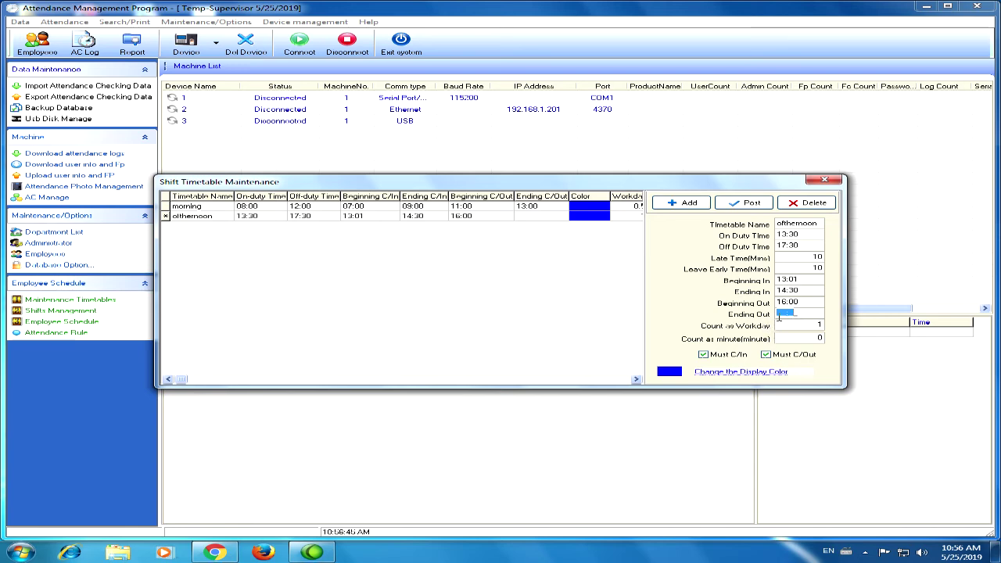
text(20:00)
Count the afternoon timetable as 0.5 workday, save it and close the timetable maintenance window
click(777, 324)
double_click(777, 324)
text(0.)
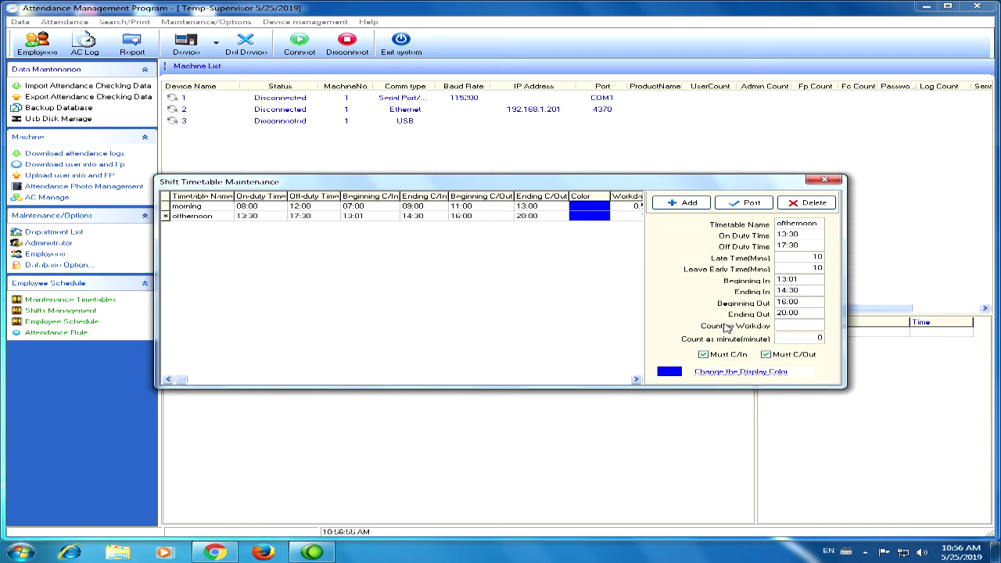
text(5)
click(747, 202)
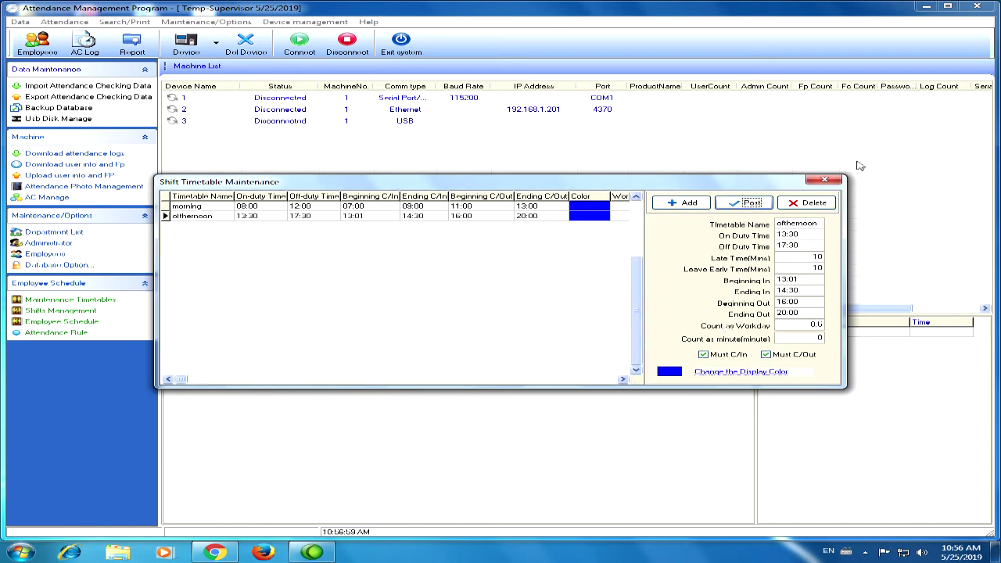
click(825, 180)
Create a new shift named "mon-sun" in the shift schedules and save it
click(205, 21)
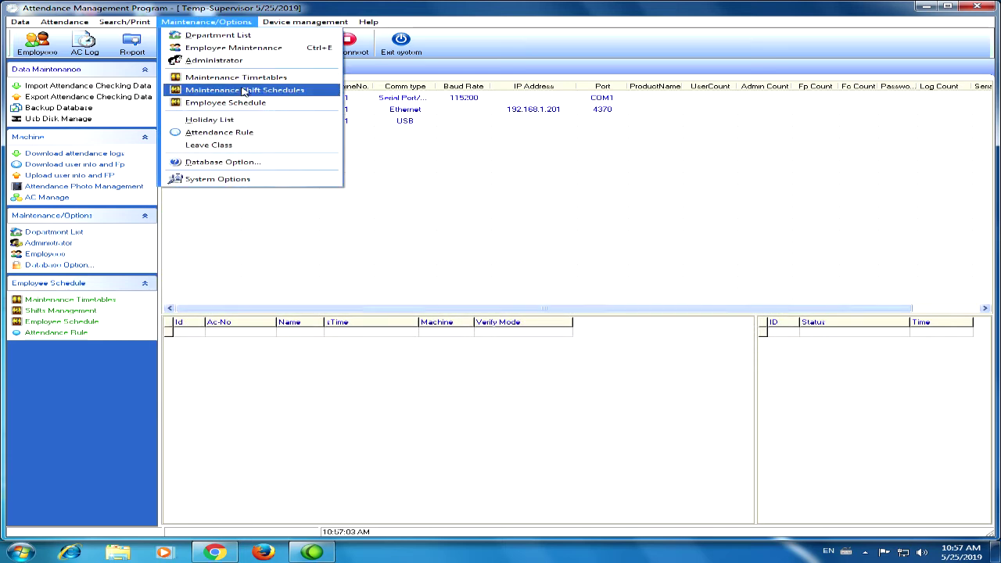
click(294, 96)
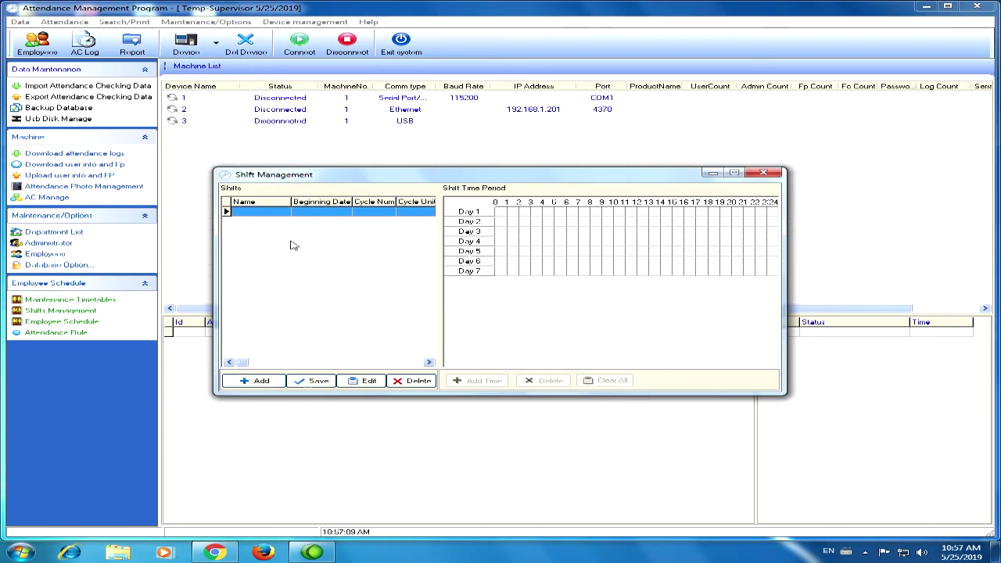
click(270, 382)
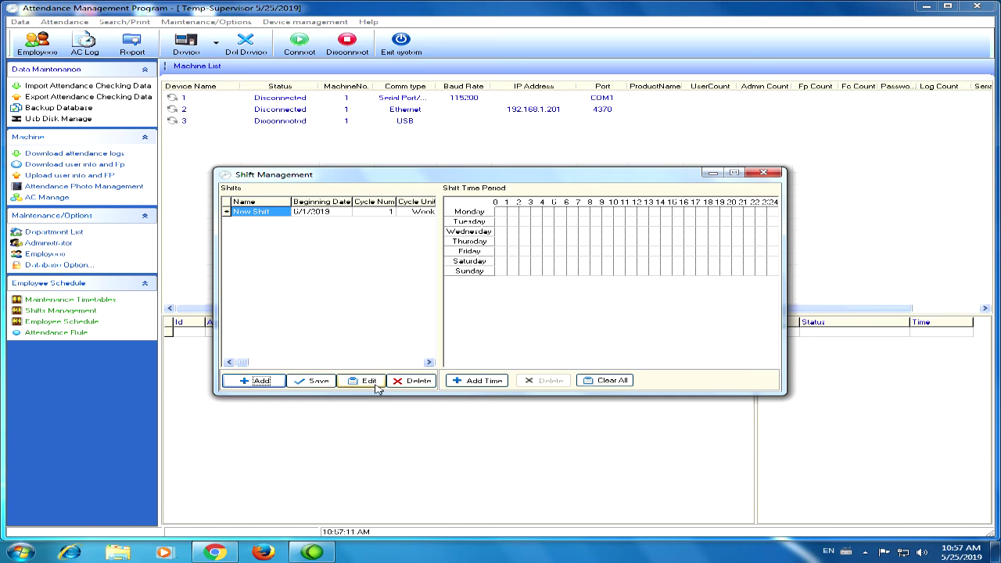
click(282, 211)
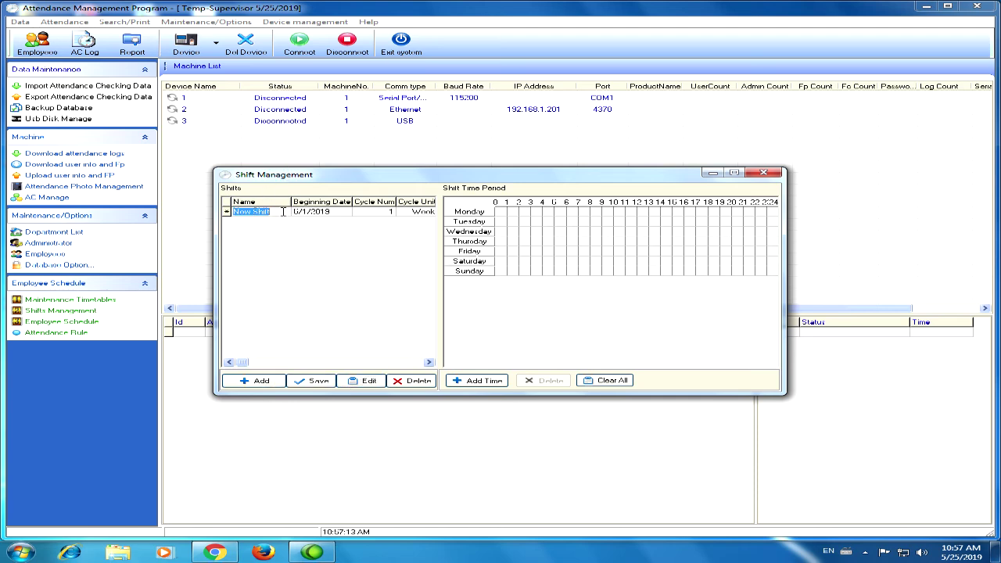
key(BackSpace)
text(mon)
text(-fun)
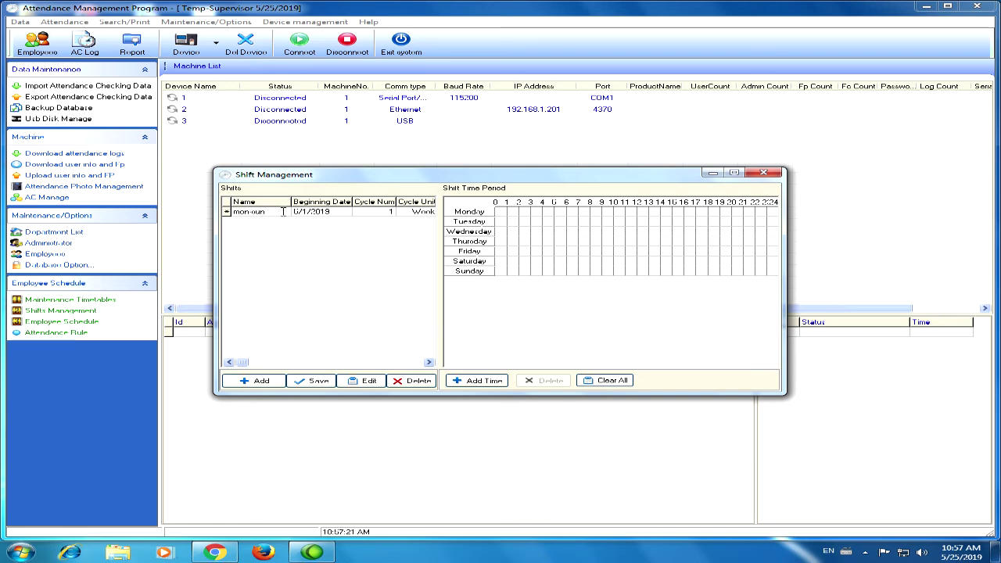
click(320, 381)
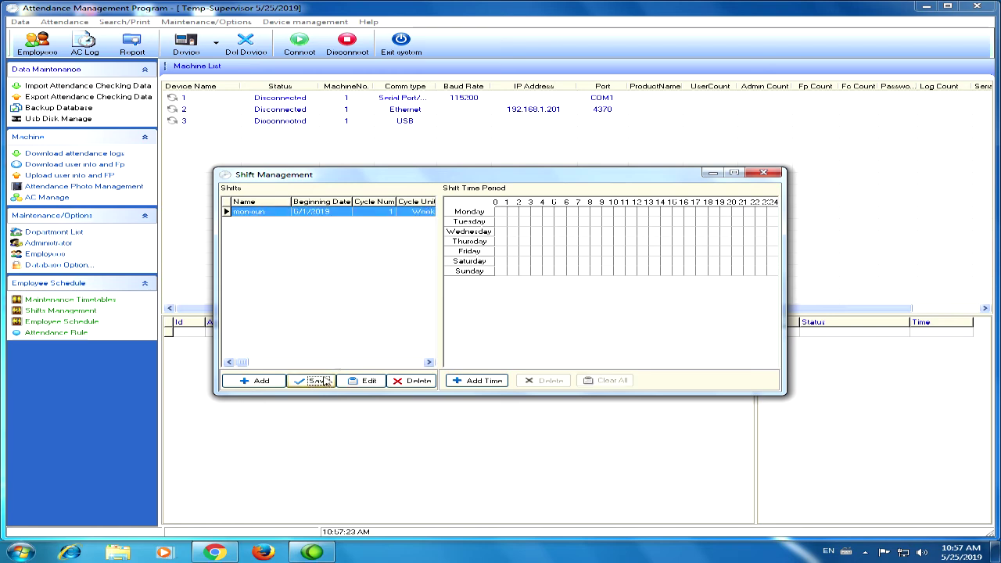
Add the morning and afternoon time periods to the mon-sun shift for Monday through Sunday, and close shift management
click(477, 381)
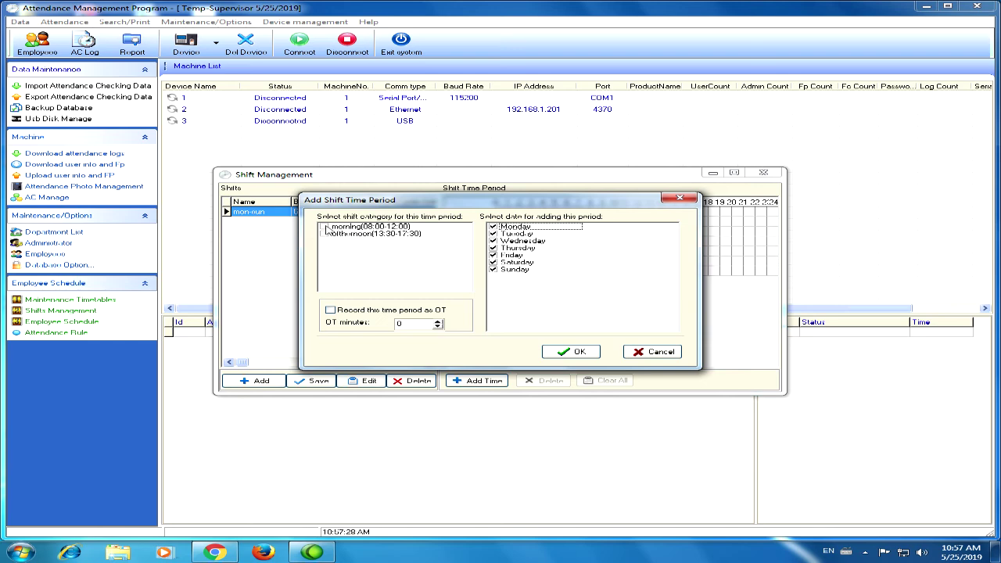
click(325, 227)
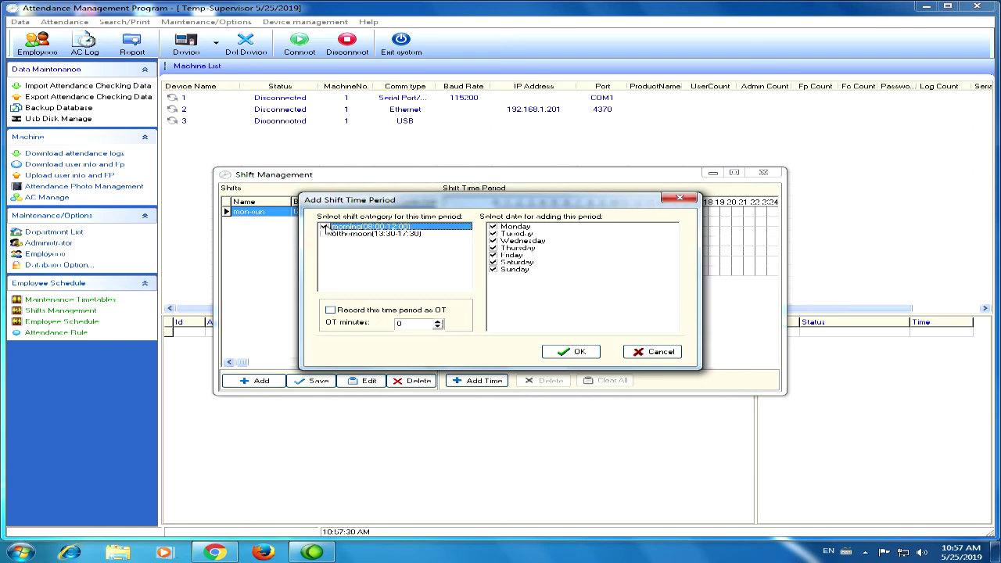
click(325, 235)
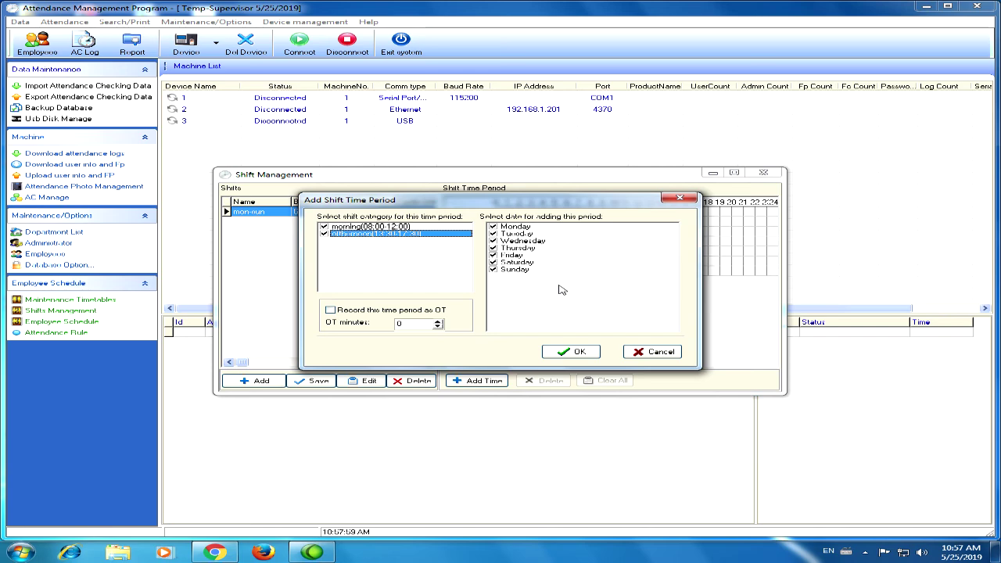
click(578, 352)
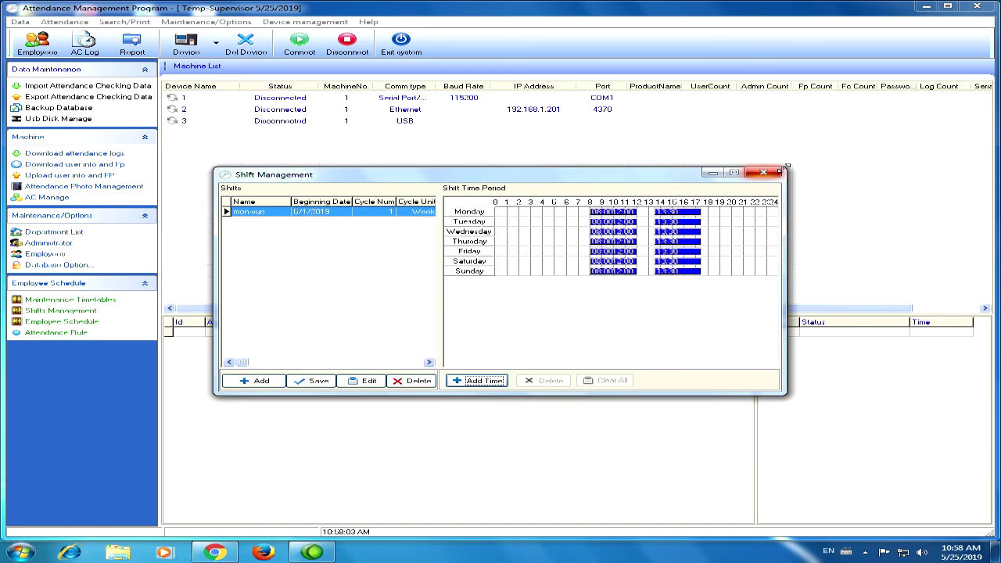
click(764, 172)
Open the employee schedule and select all employees of the KPC department
click(188, 23)
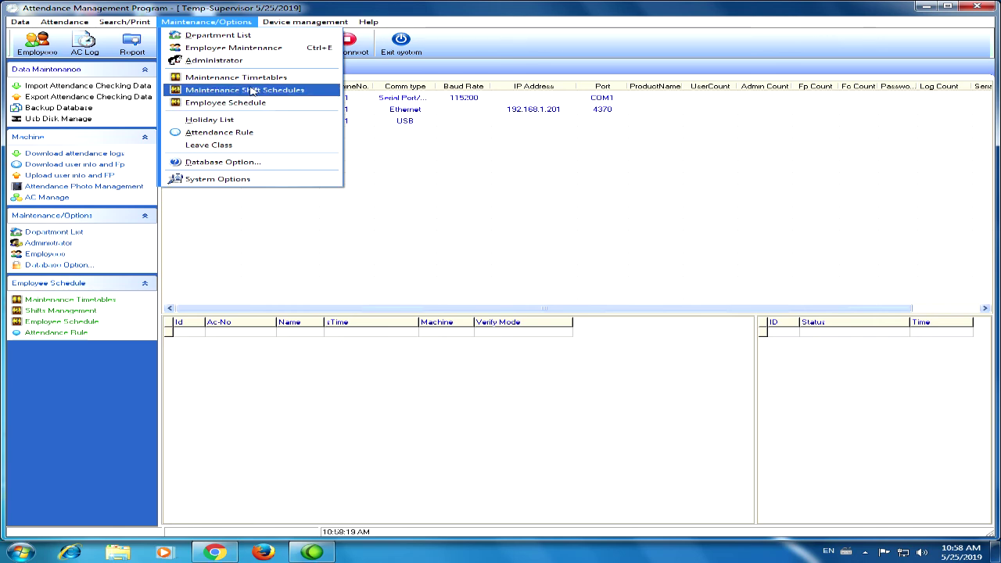
click(242, 104)
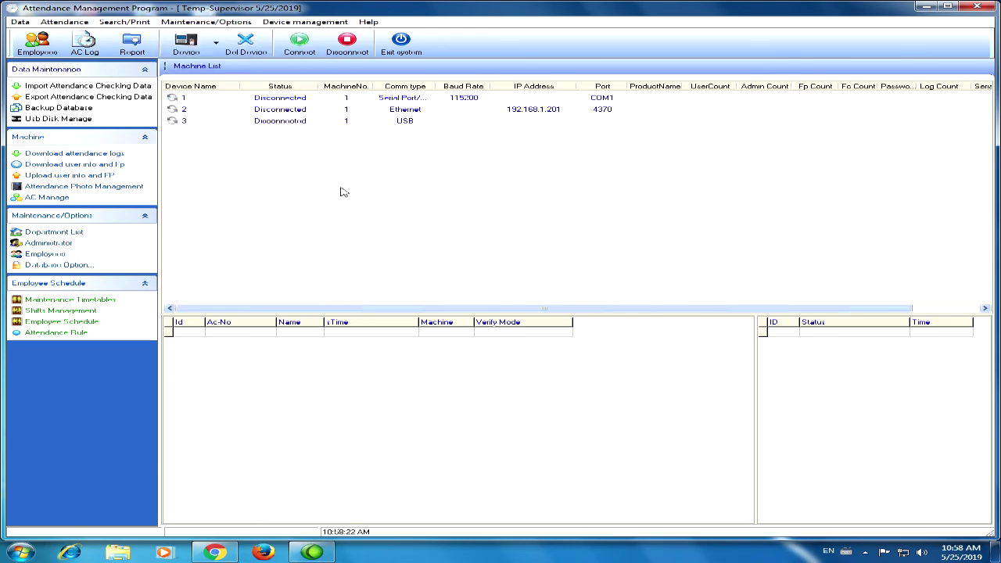
click(419, 194)
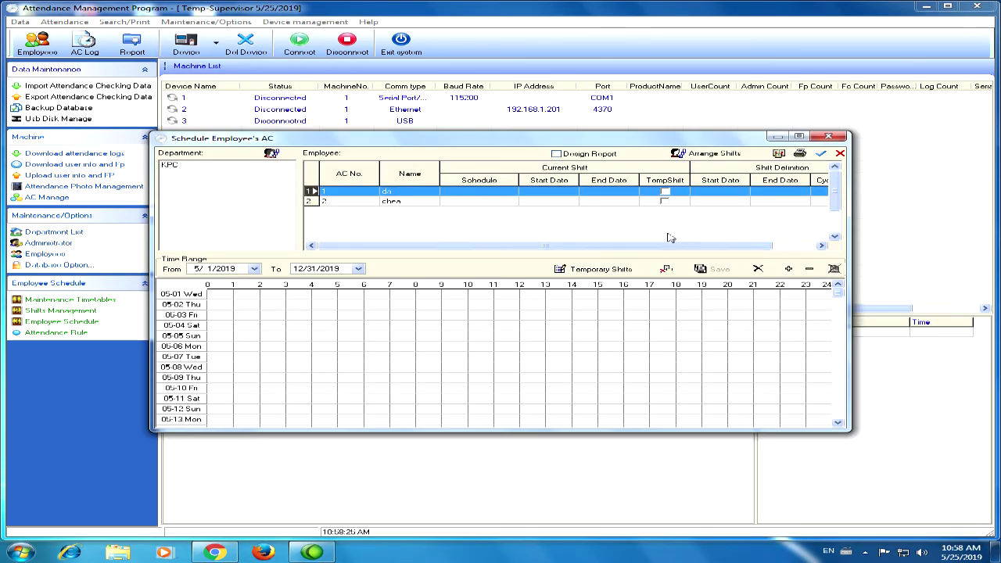
click(821, 155)
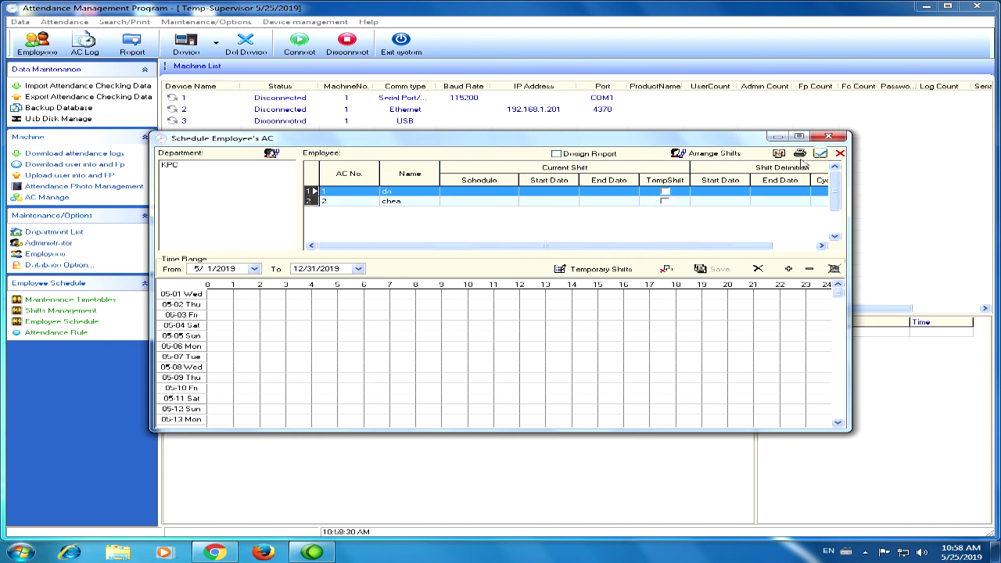
Assign the mon-sun shift to the selected employees from 5/1/2019 to 12/31/2019, and close the schedule window
click(712, 155)
click(480, 267)
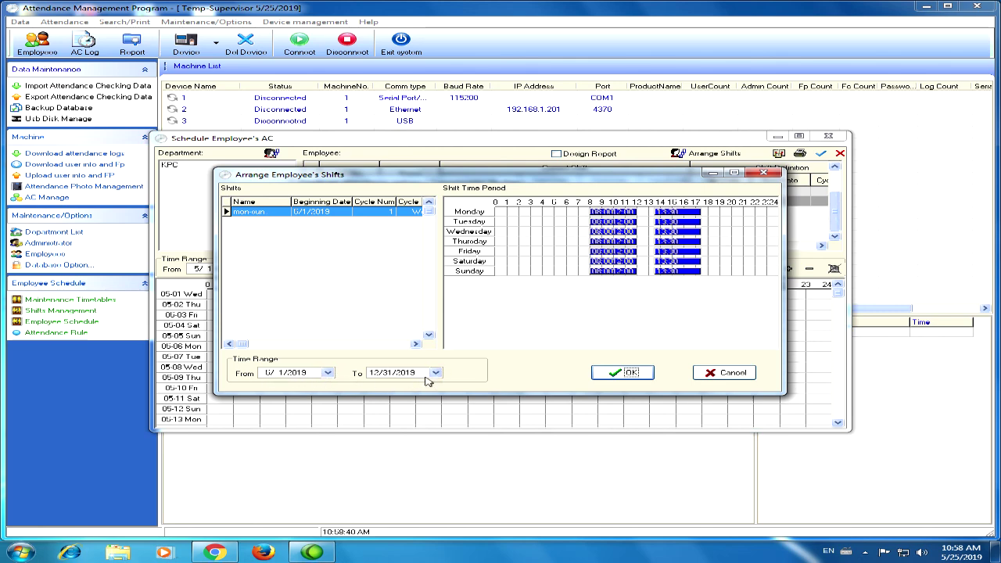
click(623, 374)
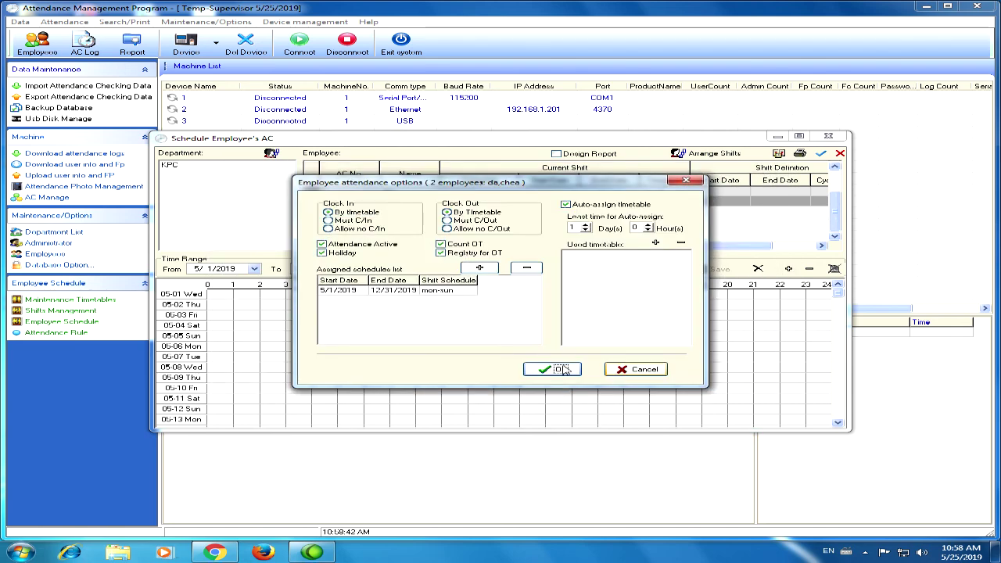
click(556, 369)
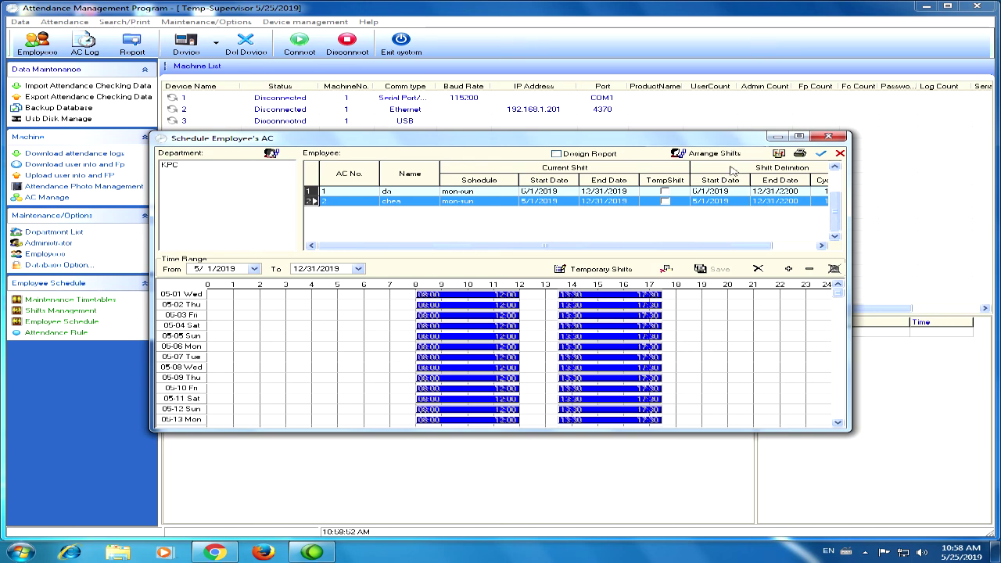
click(839, 138)
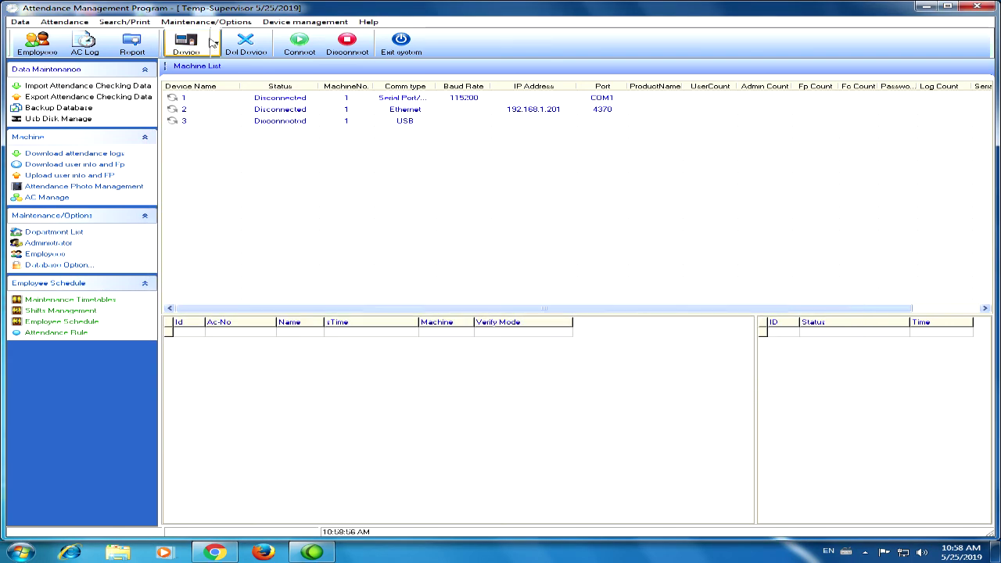